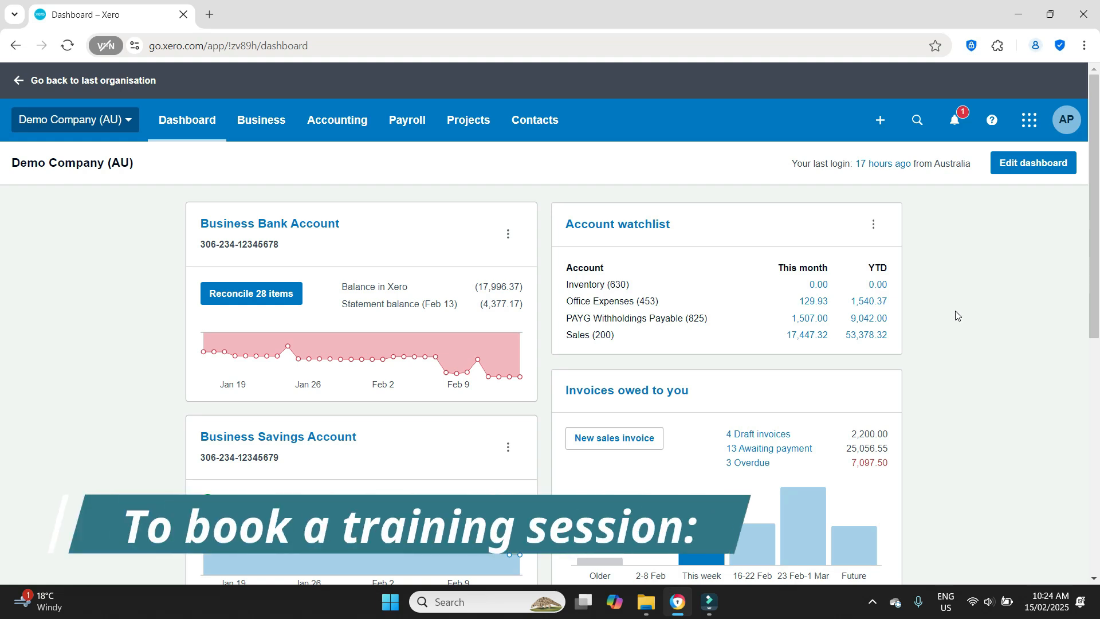
Open the fixed assets register to view the registered assets
{"action": "left_click", "coordinate": [350, 122]}
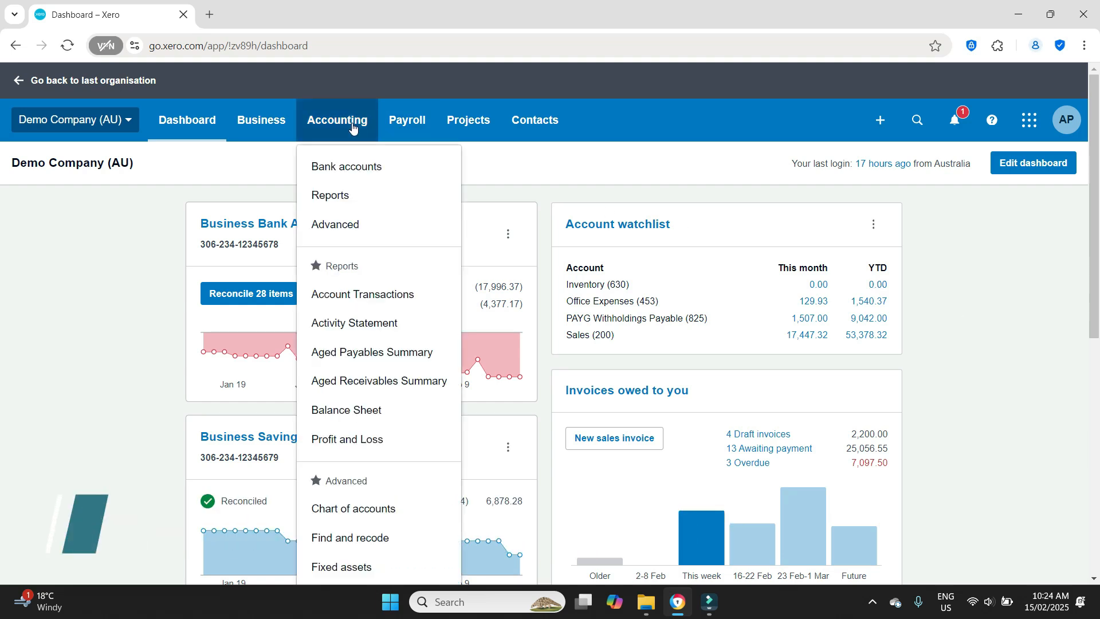
{"action": "left_click", "coordinate": [398, 567]}
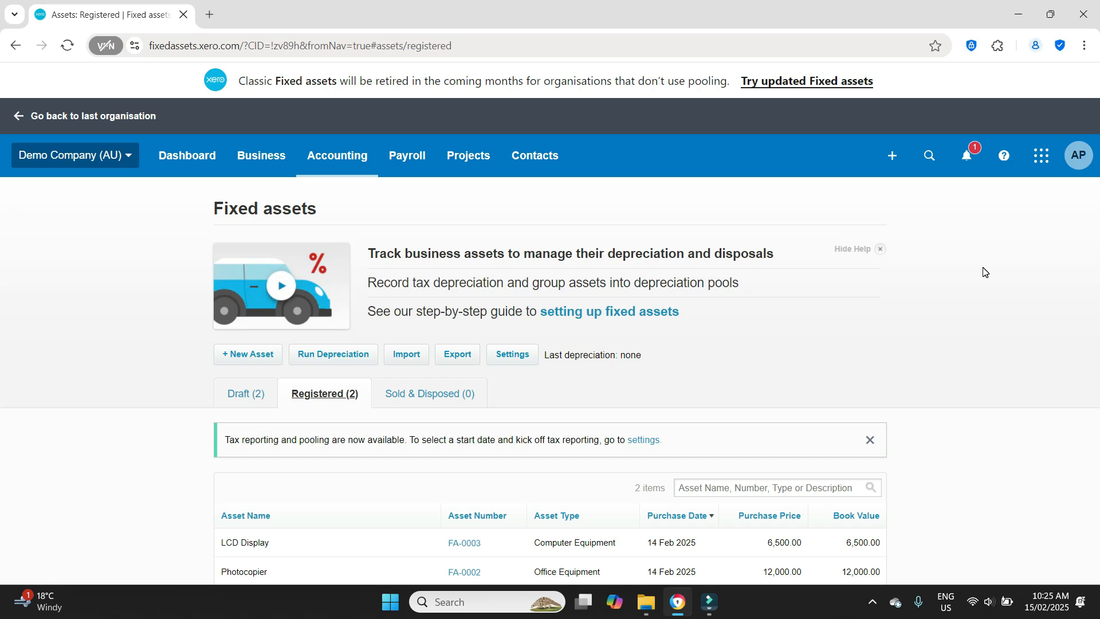
Open the chart of accounts and look through the expense accounts for the Depreciation account
{"action": "left_click", "coordinate": [321, 154]}
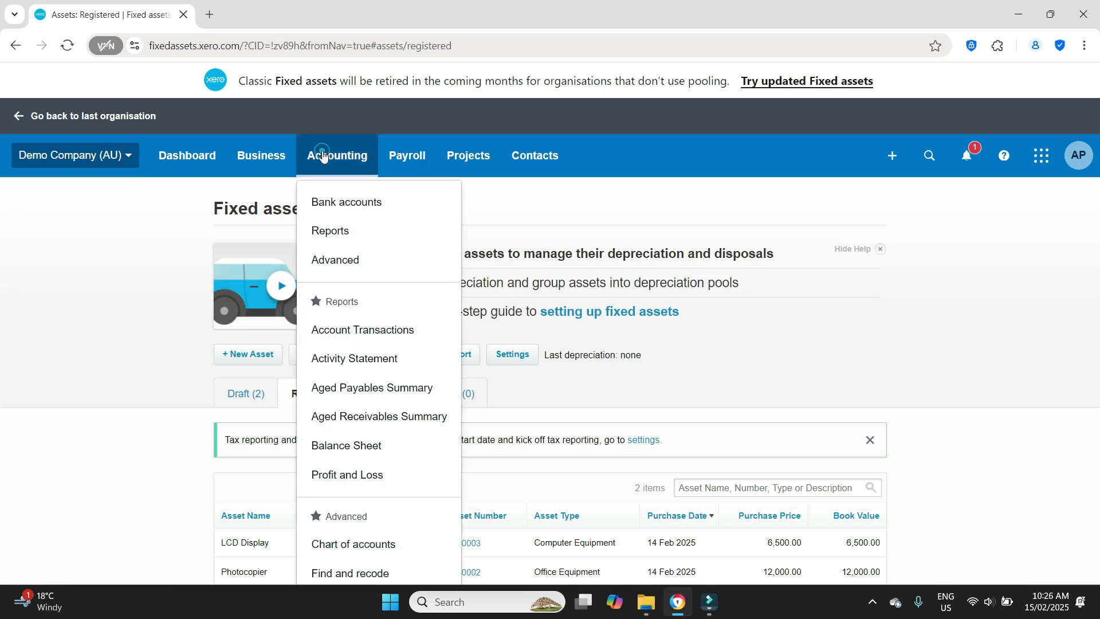
{"action": "left_click", "coordinate": [387, 545]}
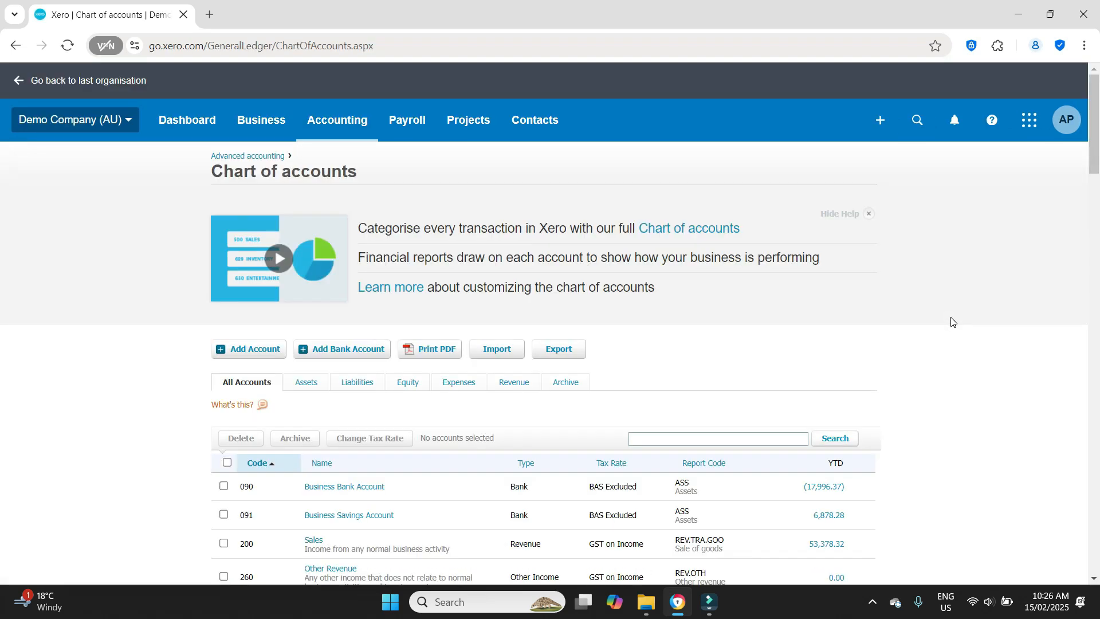
{"action": "left_click", "coordinate": [462, 383]}
{"action": "scroll", "coordinate": [995, 304], "scroll_direction": "down", "scroll_amount": 4}
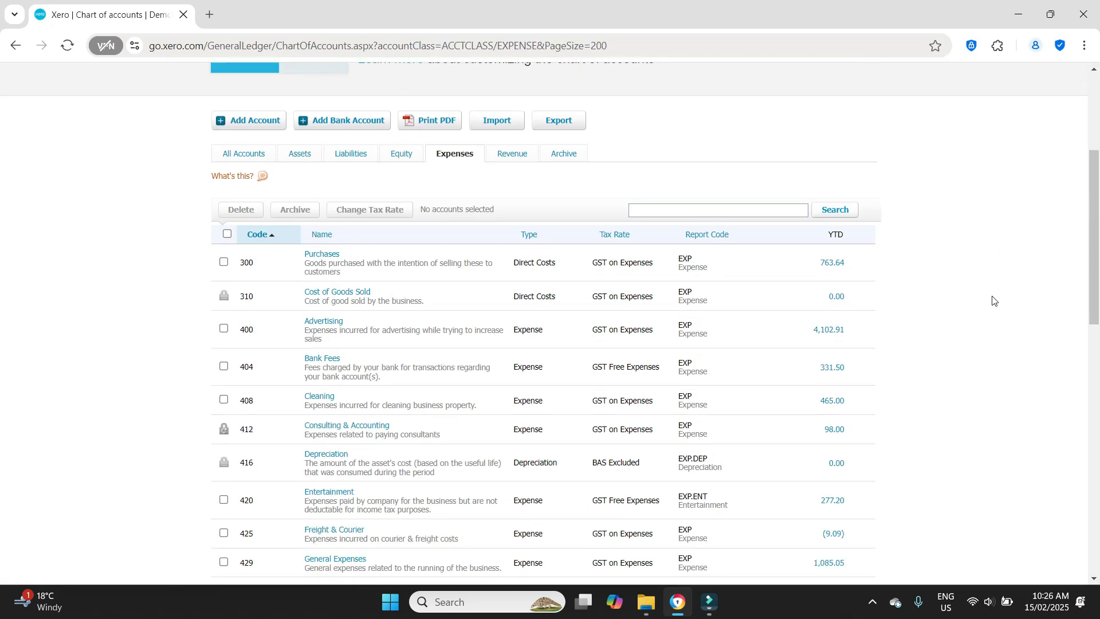
{"action": "scroll", "coordinate": [994, 301], "scroll_direction": "down", "scroll_amount": 1}
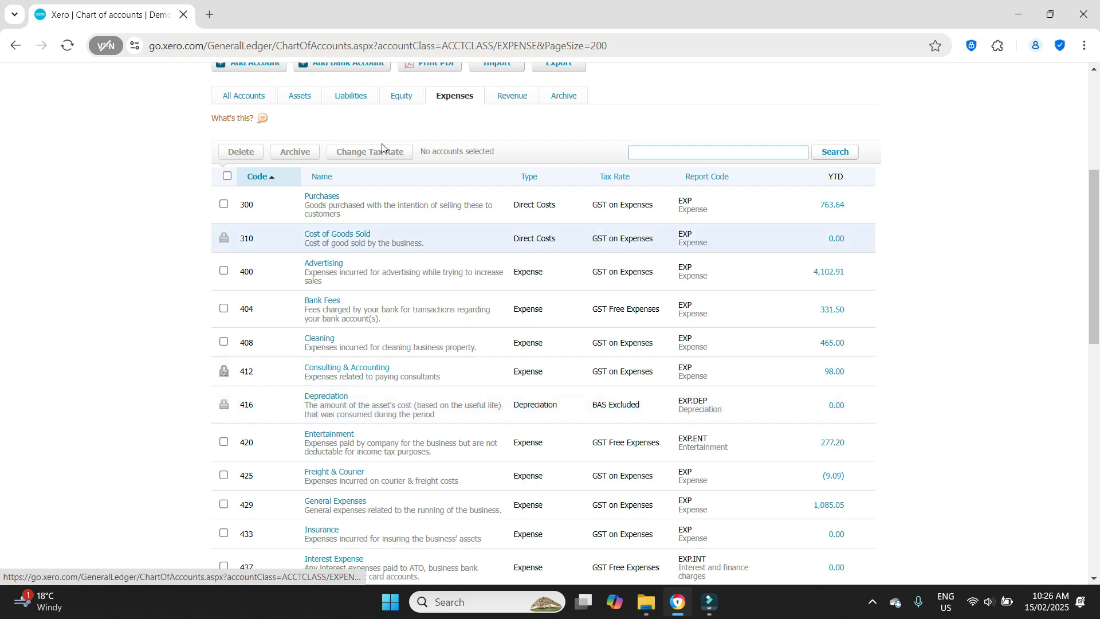
Review the asset accounts in the chart of accounts, including the accumulated depreciation accounts
{"action": "left_click", "coordinate": [303, 97]}
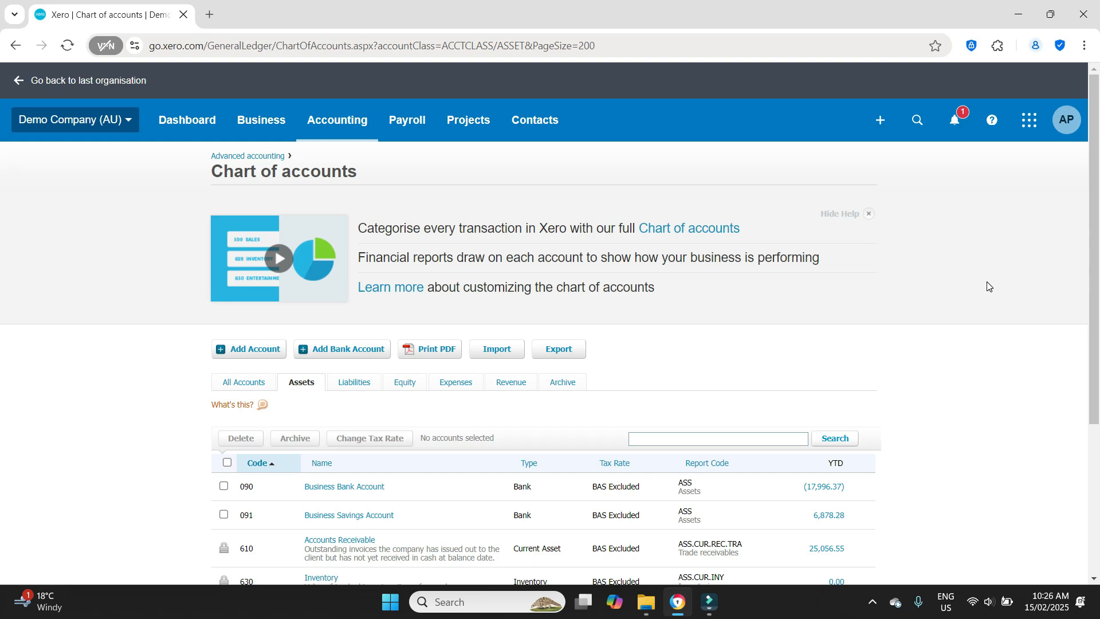
{"action": "scroll", "coordinate": [987, 285], "scroll_direction": "down", "scroll_amount": 4}
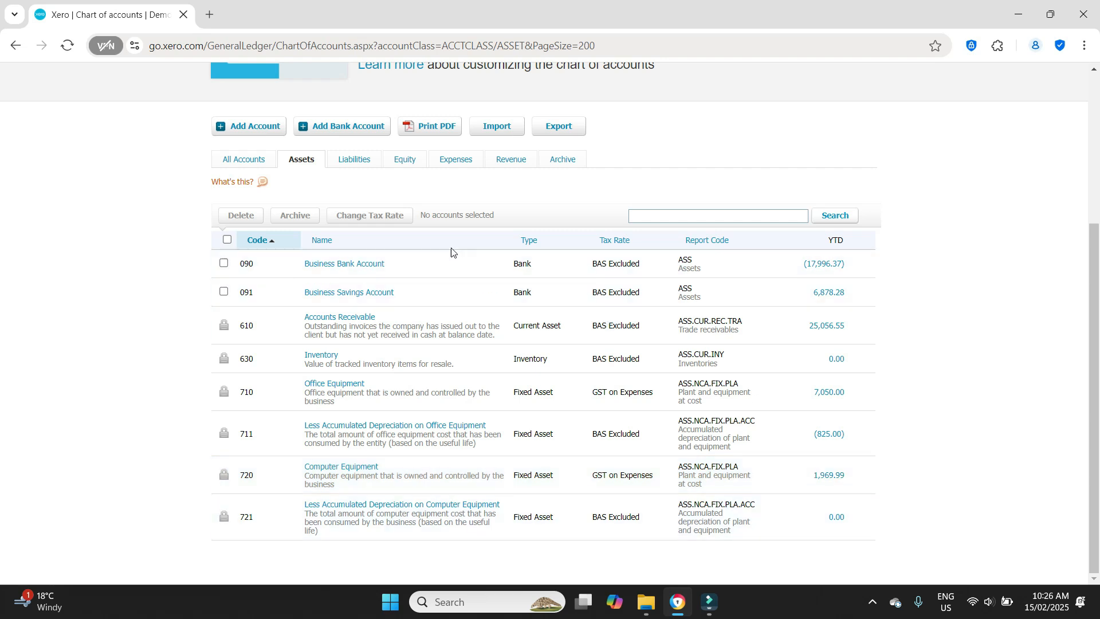
{"action": "scroll", "coordinate": [454, 249], "scroll_direction": "up", "scroll_amount": 4}
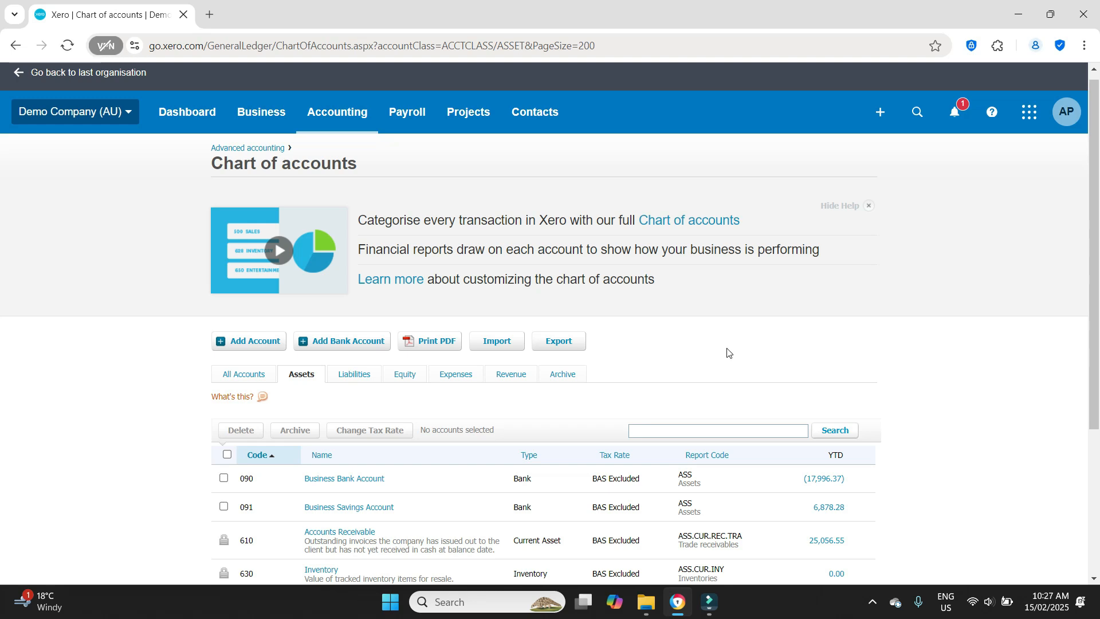
Open the manual journals area and start a new manual journal
{"action": "left_click", "coordinate": [351, 123]}
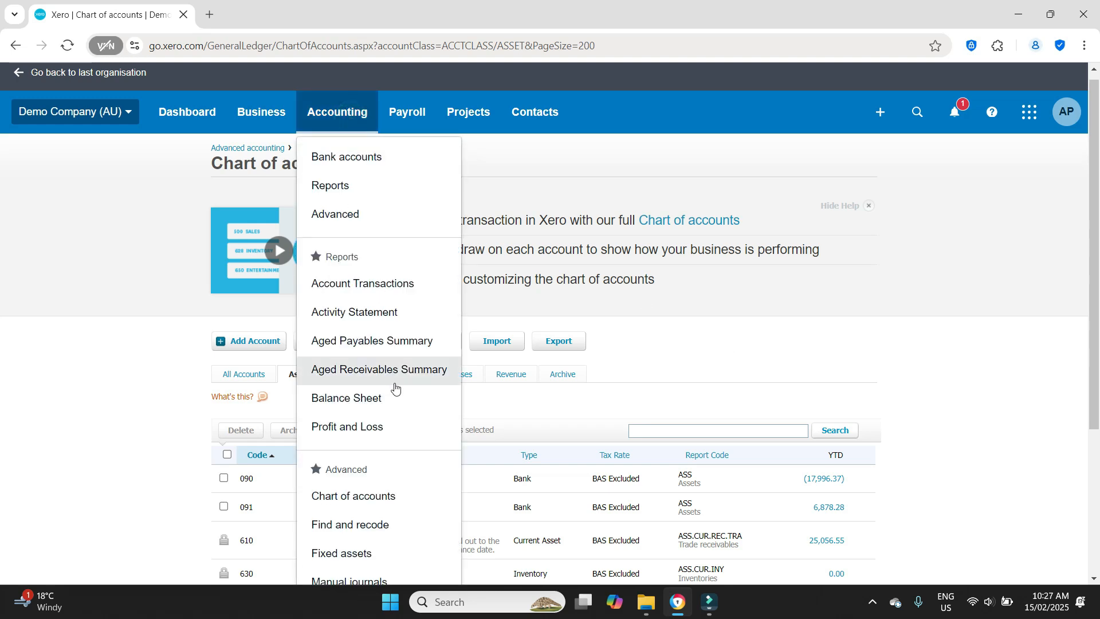
{"action": "scroll", "coordinate": [393, 389], "scroll_direction": "down", "scroll_amount": 1}
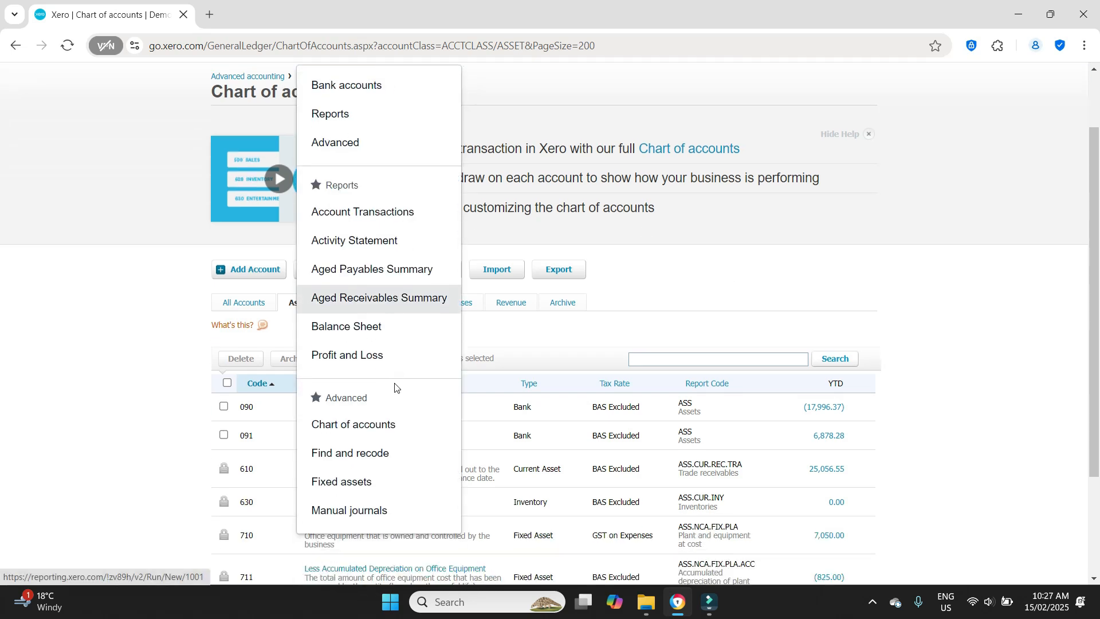
{"action": "left_click", "coordinate": [384, 511]}
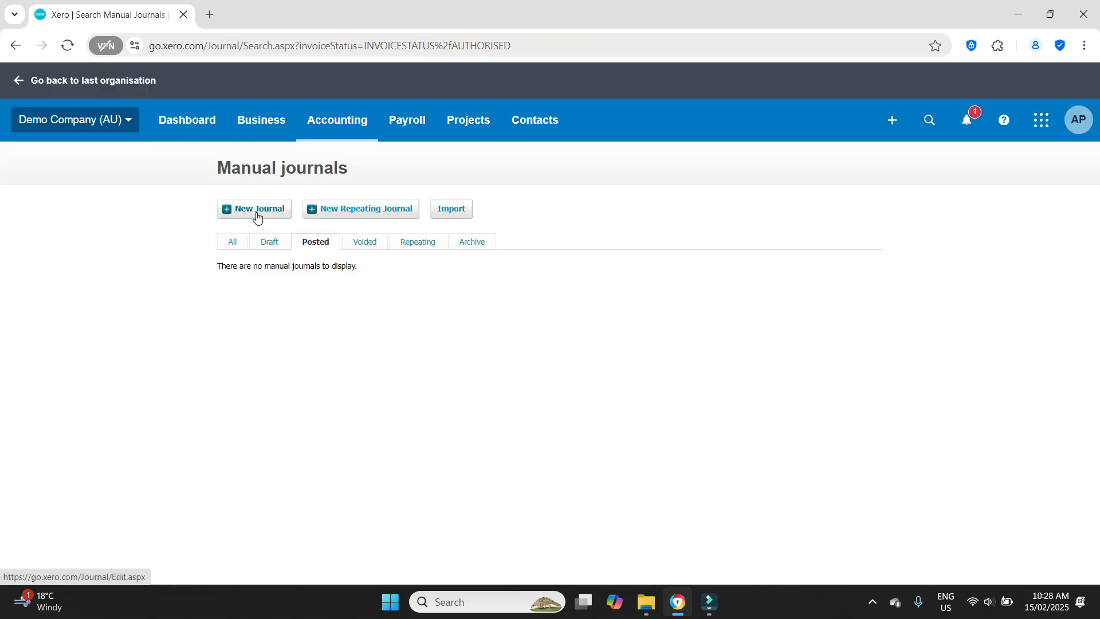
{"action": "left_click", "coordinate": [257, 215]}
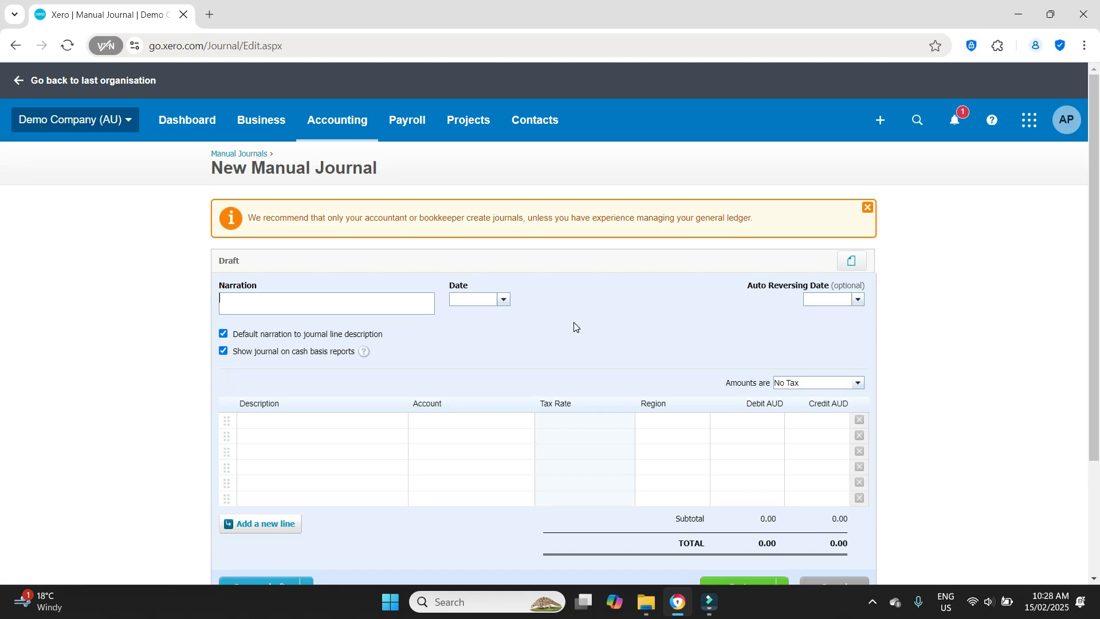
Set the journal's narration to "Depreciation 2023/24" and its date to 30 Jun 2024
{"action": "type", "text": "Depreciation 2023/24"}
{"action": "left_click", "coordinate": [491, 298]}
{"action": "type", "text": "30/6"}
{"action": "type", "text": "/2"}
{"action": "type", "text": "4"}
{"action": "left_click", "coordinate": [508, 353]}
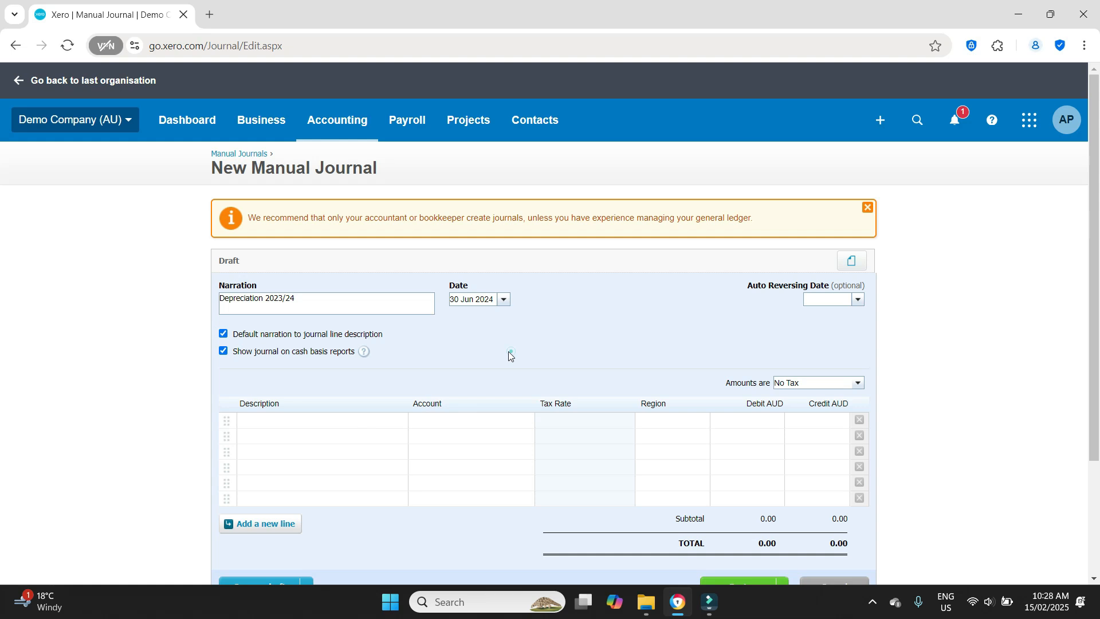
Fill the first journal line with description "Depreciation 2023/24 - Computers", account 416 - Depreciation and a debit of 500
{"action": "left_click", "coordinate": [319, 423]}
{"action": "left_click", "coordinate": [342, 421]}
{"action": "type", "text": "- "}
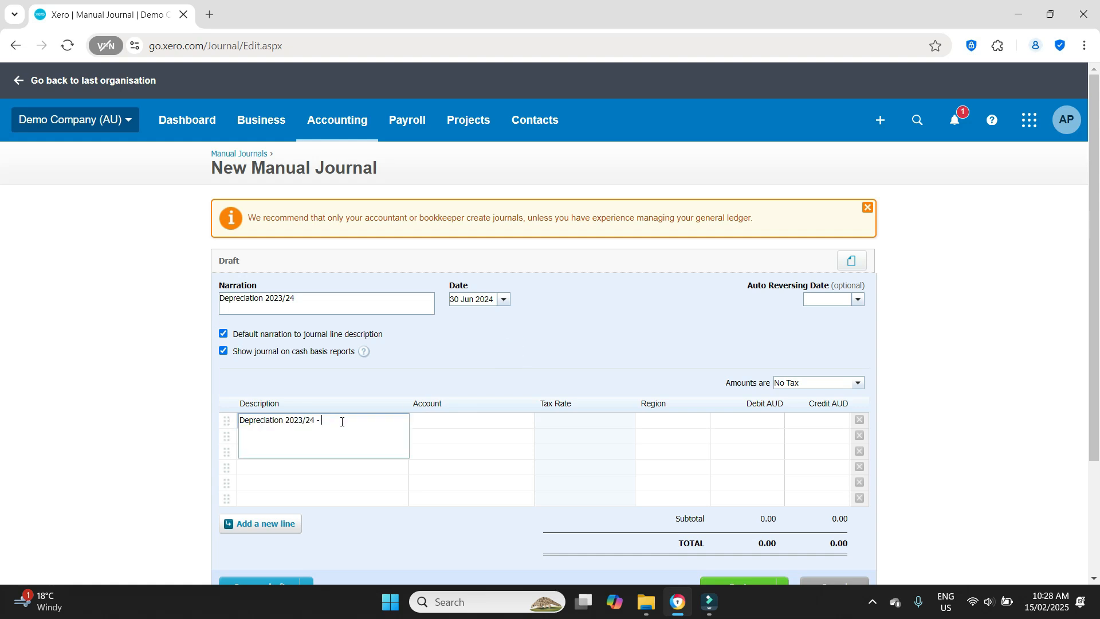
{"action": "type", "text": "Computers"}
{"action": "key", "text": "Tab"}
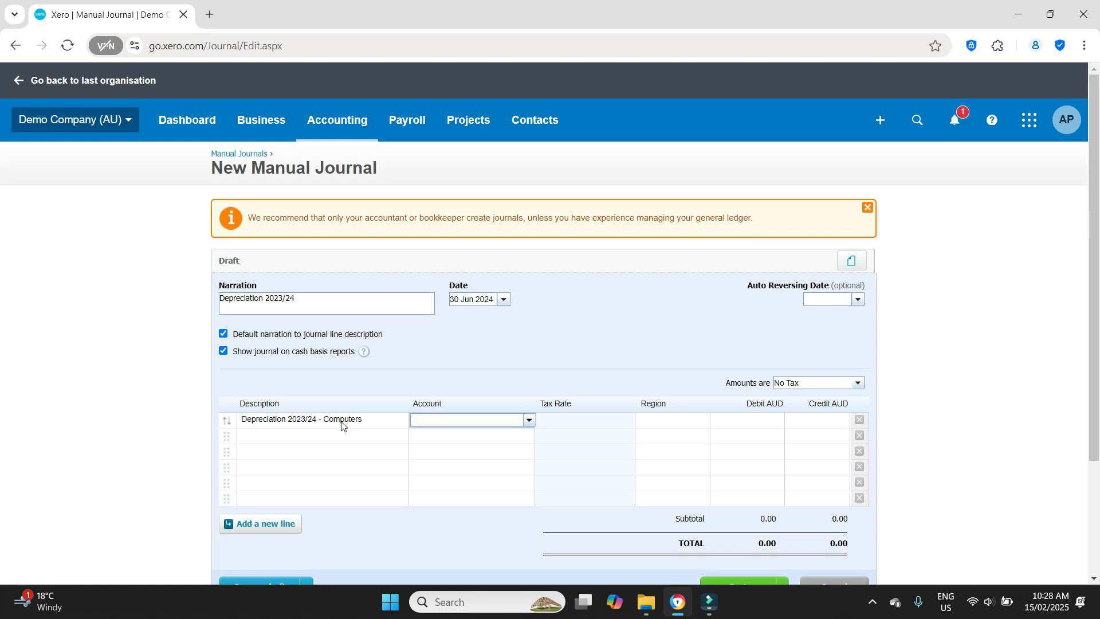
{"action": "type", "text": "dep"}
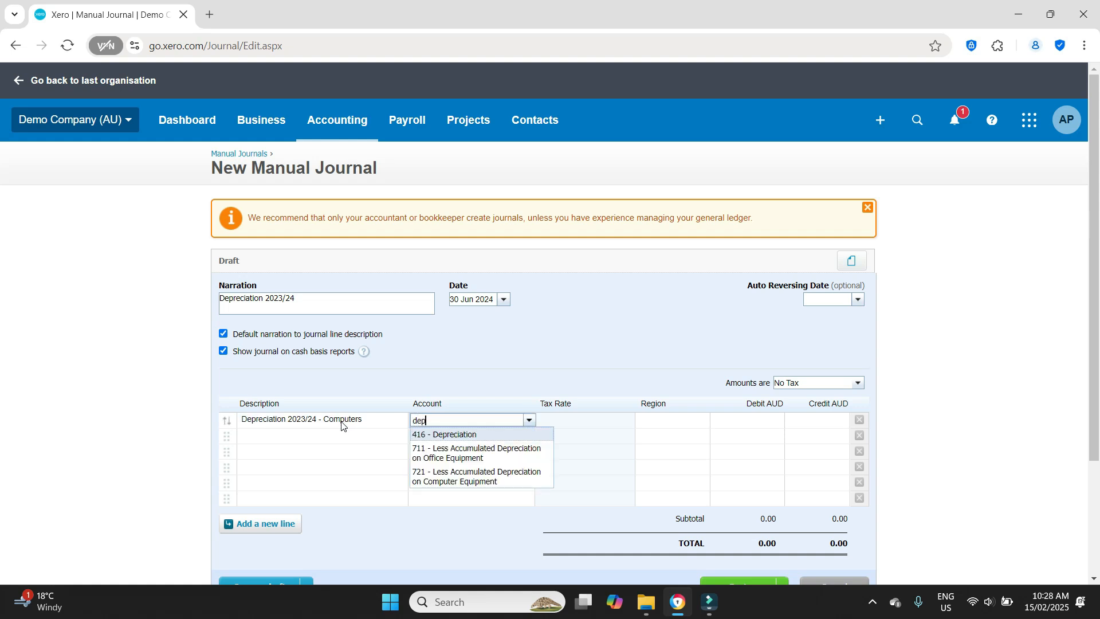
{"action": "left_click", "coordinate": [445, 434]}
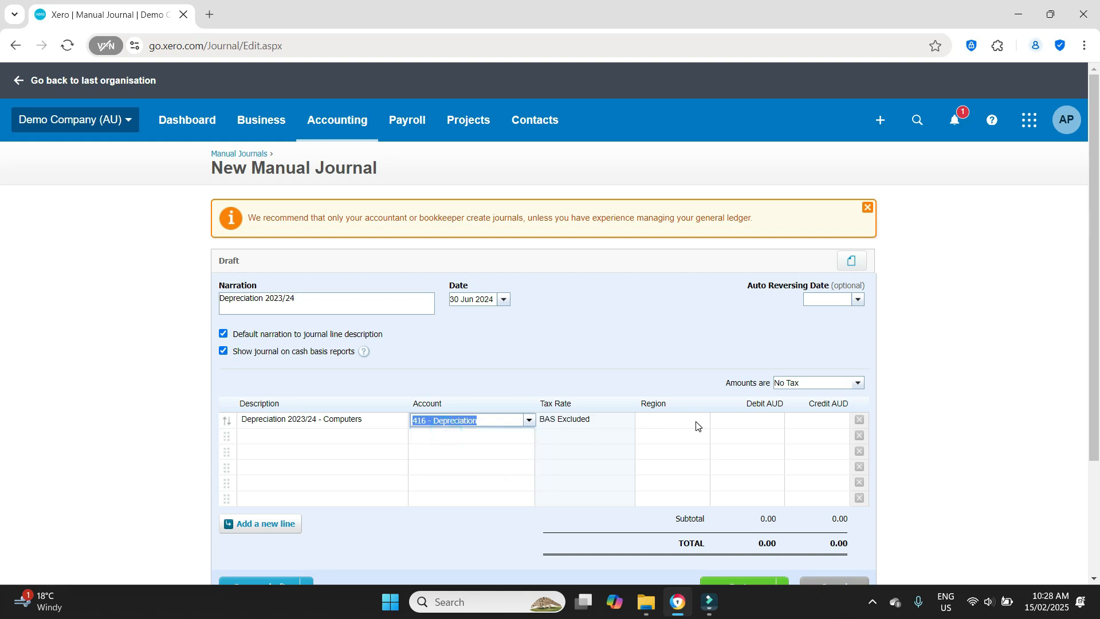
{"action": "left_click", "coordinate": [739, 427]}
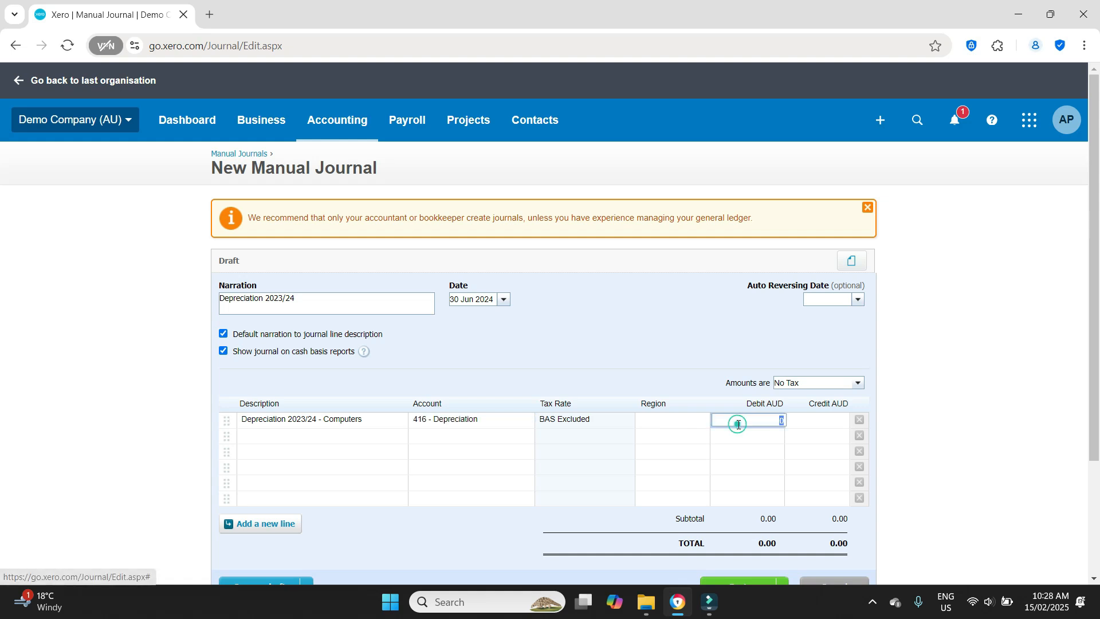
{"action": "type", "text": "500"}
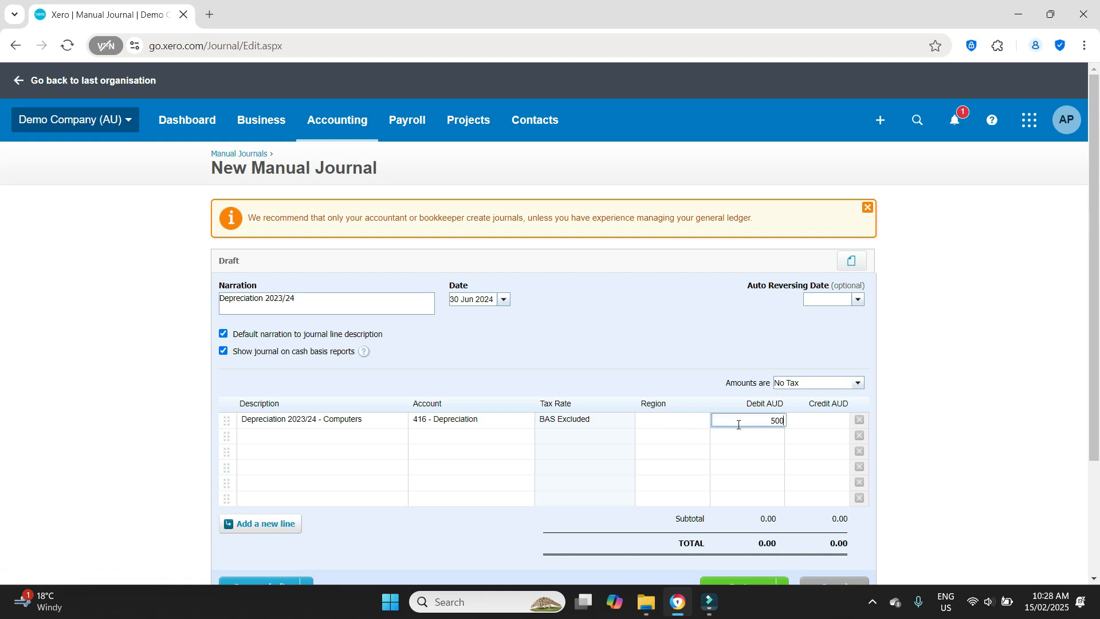
{"action": "key", "text": "Tab"}
Set the second journal line's description to "Depreciation 2023/24 - Office equip"
{"action": "left_click", "coordinate": [290, 443]}
{"action": "left_click", "coordinate": [290, 437]}
{"action": "type", "text": "Depreciation 2023/24 - Computers"}
{"action": "left_click", "coordinate": [364, 436]}
{"action": "key", "text": "BackSpace"}
{"action": "key", "text": "BackSpace"}
{"action": "key", "text": "BackSpace"}
{"action": "key", "text": "BackSpace"}
{"action": "key", "text": "BackSpace"}
{"action": "key", "text": "BackSpace"}
{"action": "key", "text": "BackSpace"}
{"action": "key", "text": "BackSpace"}
{"action": "type", "text": "Of"}
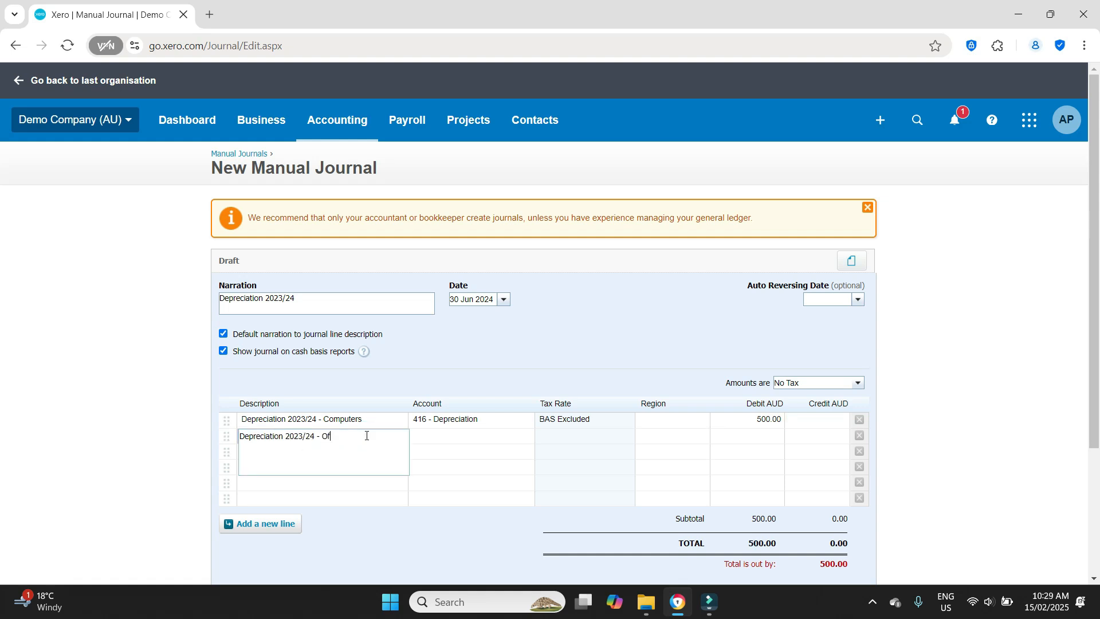
{"action": "type", "text": "fice equip"}
Assign account 416 - Depreciation to the second journal line and debit it 400
{"action": "key", "text": "Tab"}
{"action": "type", "text": "de"}
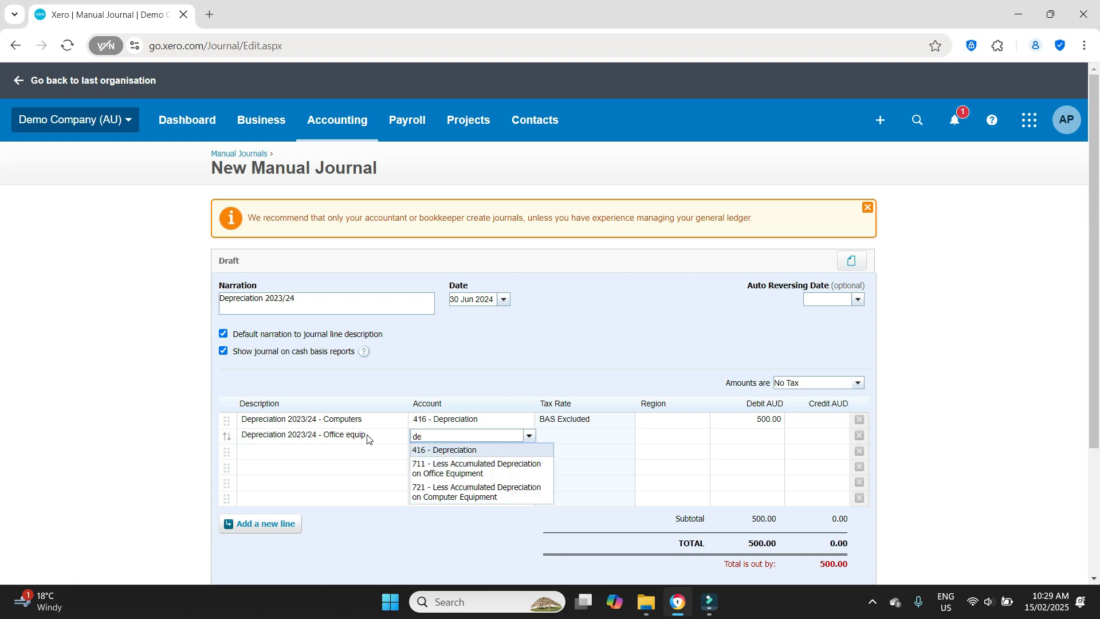
{"action": "left_click", "coordinate": [477, 452]}
{"action": "left_click", "coordinate": [757, 432]}
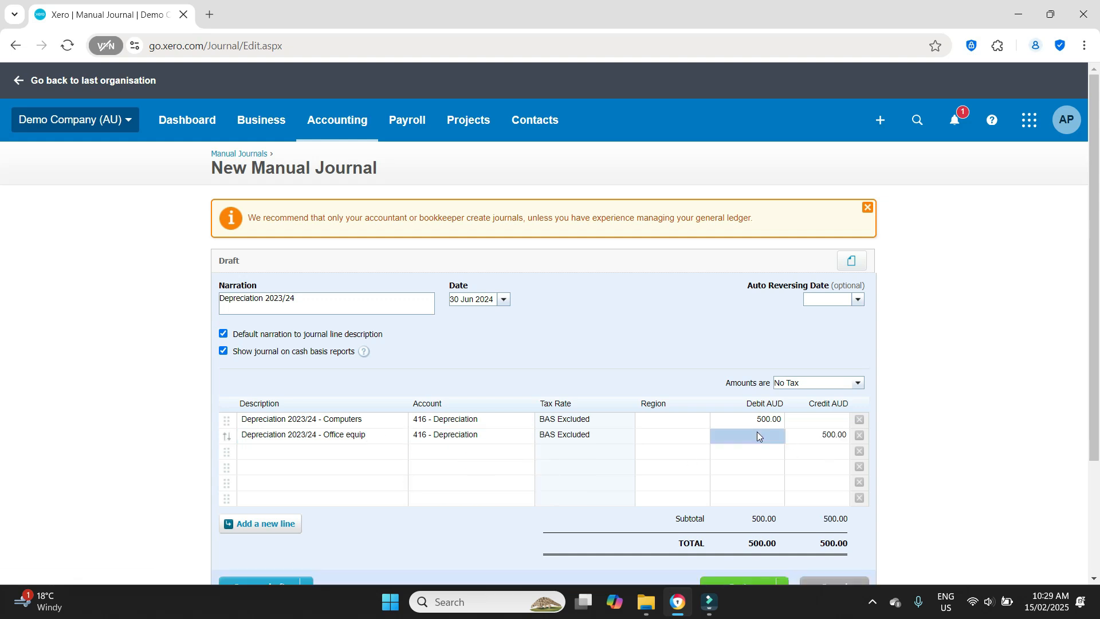
{"action": "type", "text": "400"}
{"action": "left_click", "coordinate": [928, 445]}
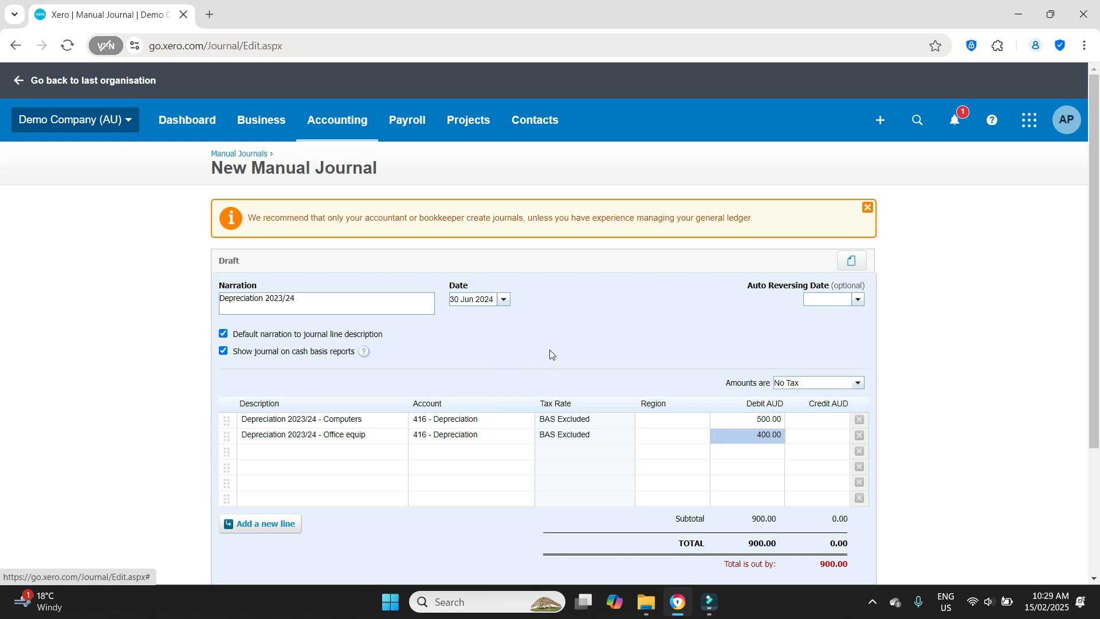
Set the third journal line's description to "Depreciation 2023/24 - Computers"
{"action": "left_click", "coordinate": [320, 455]}
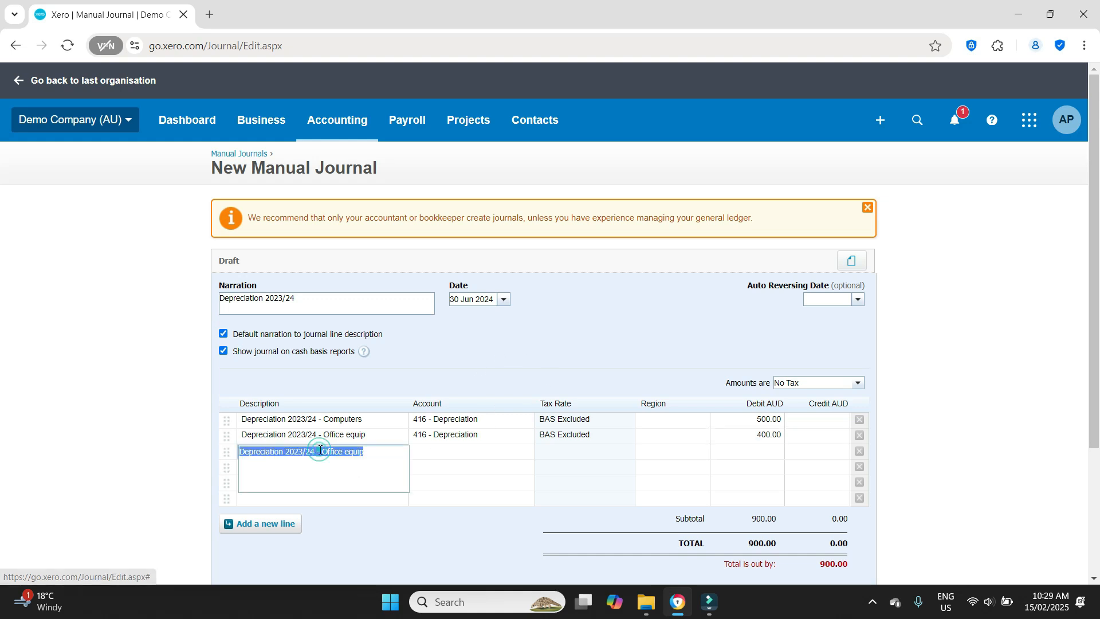
{"action": "left_click", "coordinate": [374, 453]}
{"action": "key", "text": "shift+Left"}
{"action": "key", "text": "shift+Left"}
{"action": "key", "text": "shift+Left"}
{"action": "key", "text": "shift+Left"}
{"action": "key", "text": "shift+Left"}
{"action": "key", "text": "shift+Left"}
{"action": "key", "text": "shift+Left"}
{"action": "key", "text": "shift+Left"}
{"action": "key", "text": "shift+Left"}
{"action": "key", "text": "shift+Left"}
{"action": "key", "text": "shift+Left"}
{"action": "key", "text": "shift+Left"}
{"action": "type", "text": "Computers"}
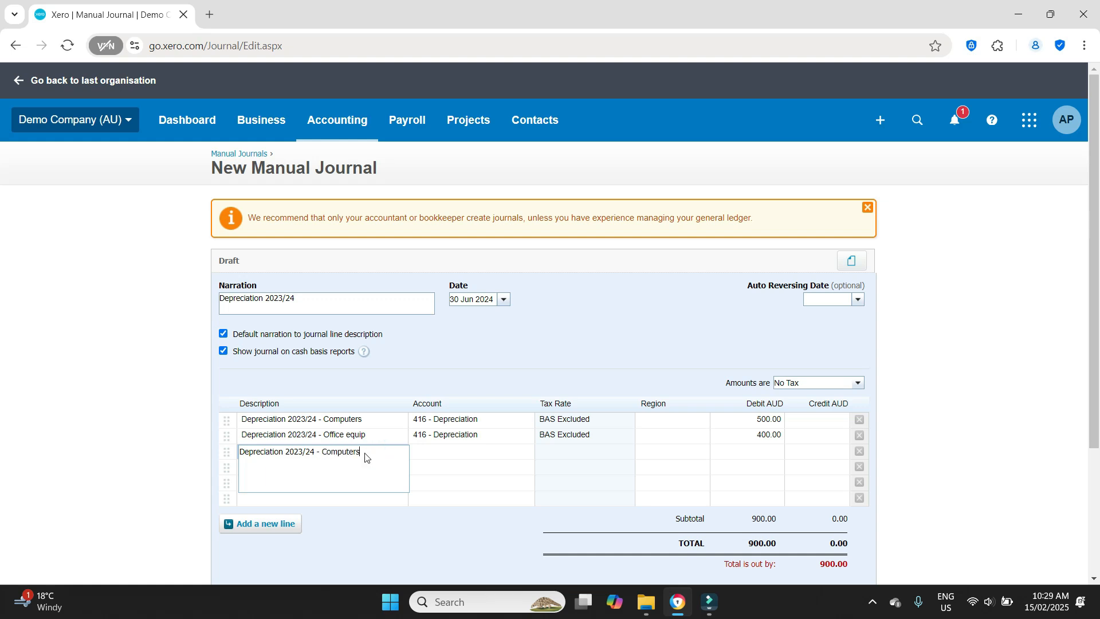
Assign account 721 - Less Accumulated Depreciation on Computer Equipment to the third journal line and credit it 500
{"action": "key", "text": "Tab"}
{"action": "type", "text": "accu"}
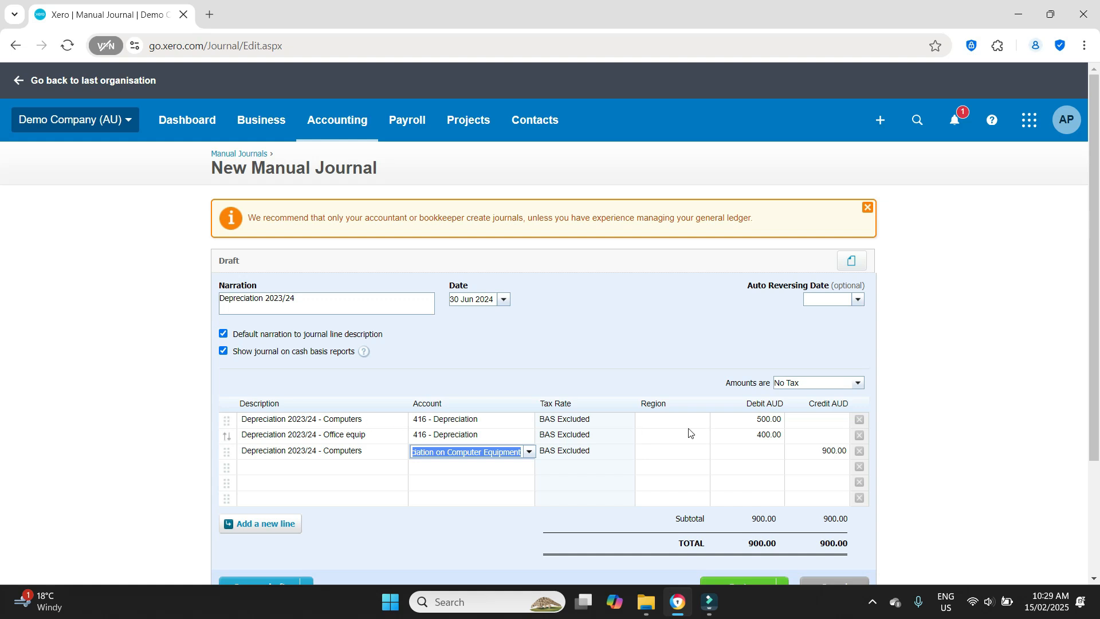
{"action": "left_click", "coordinate": [823, 456]}
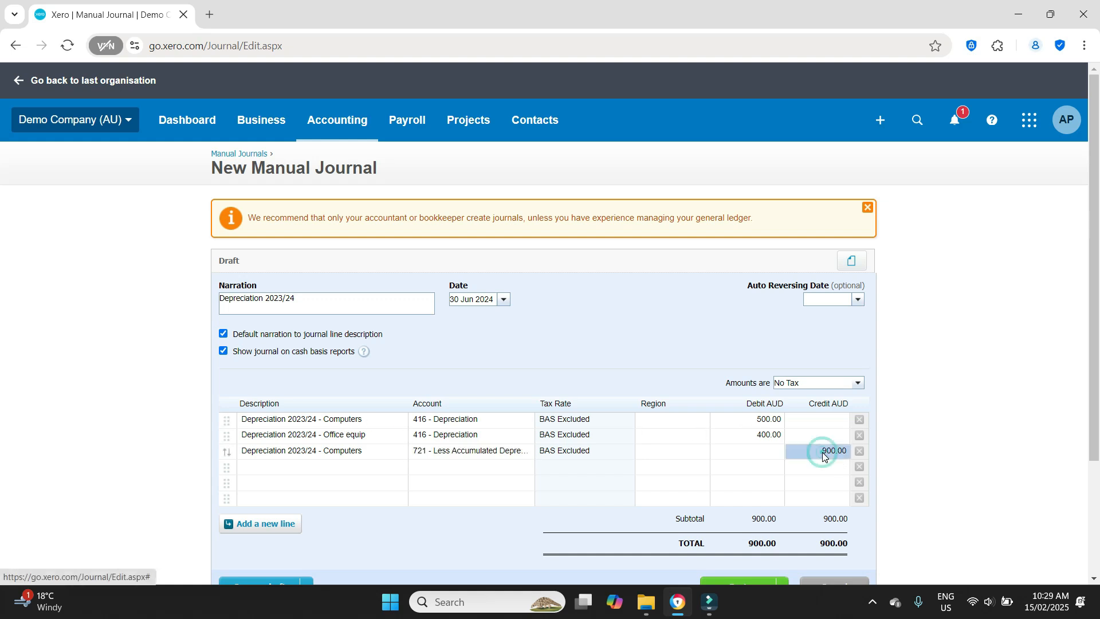
{"action": "type", "text": "500"}
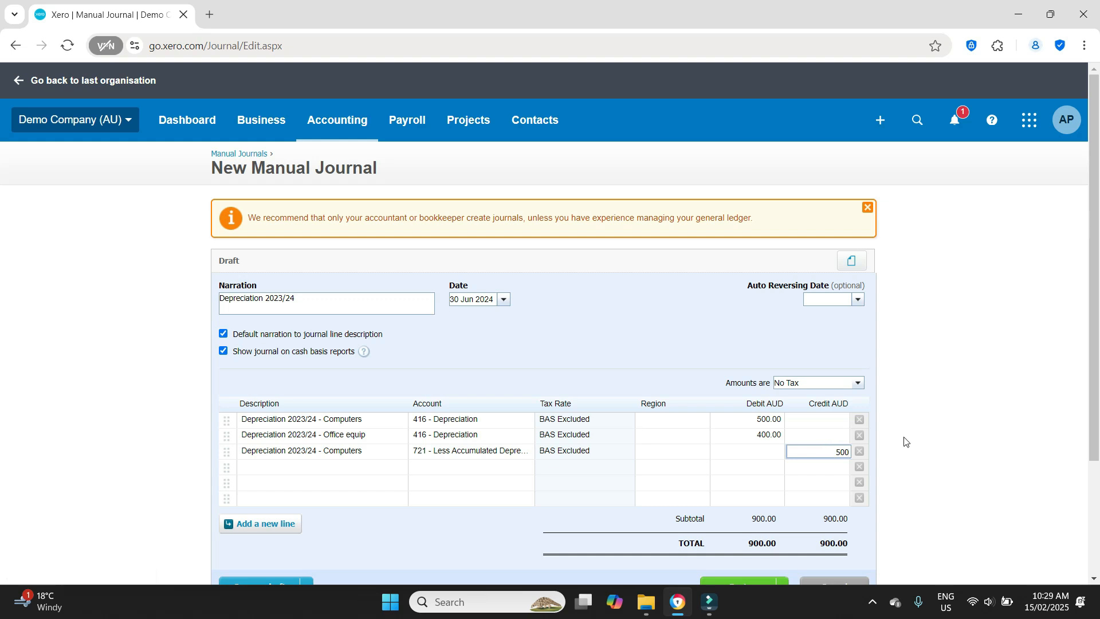
Add a fourth journal line "Depreciation 2023/24 - Office equip" against account 711 - Less Accumulated Depreciation on Office Equipment
{"action": "left_click", "coordinate": [283, 462]}
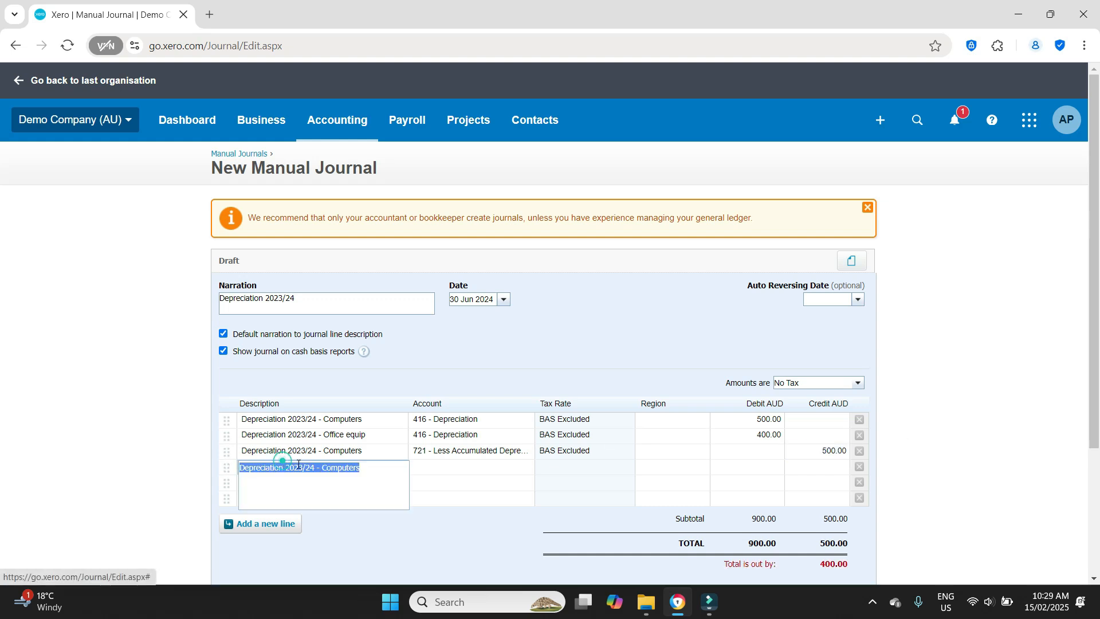
{"action": "left_click", "coordinate": [363, 468]}
{"action": "left_click_drag", "start_coordinate": [364, 467], "coordinate": [328, 468]}
{"action": "type", "text": "Office equi"}
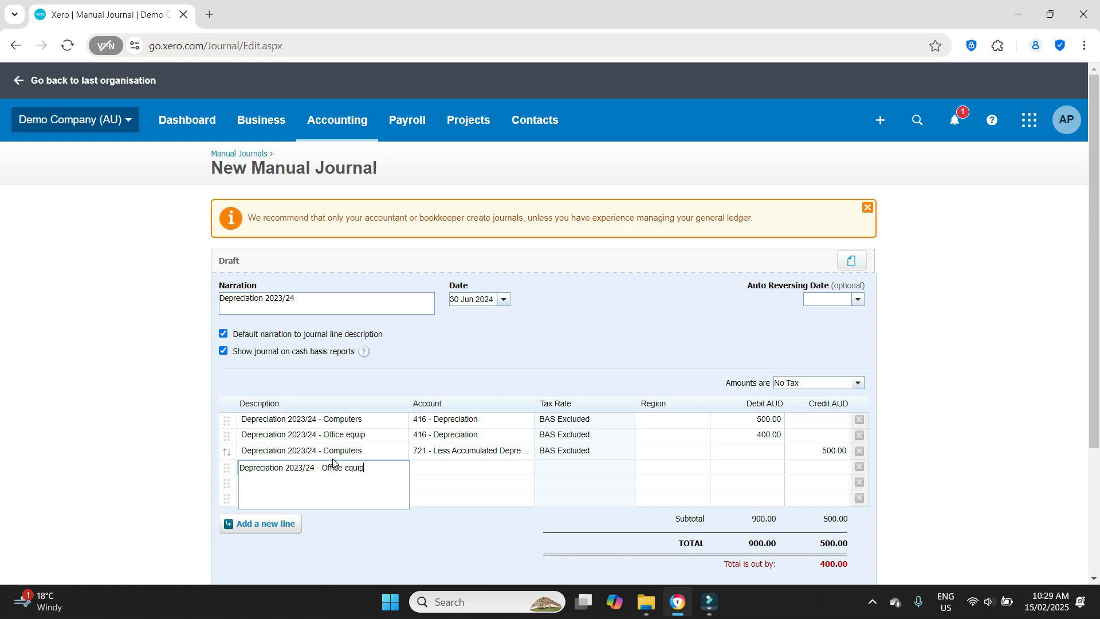
{"action": "key", "text": "Tab"}
{"action": "type", "text": "accu"}
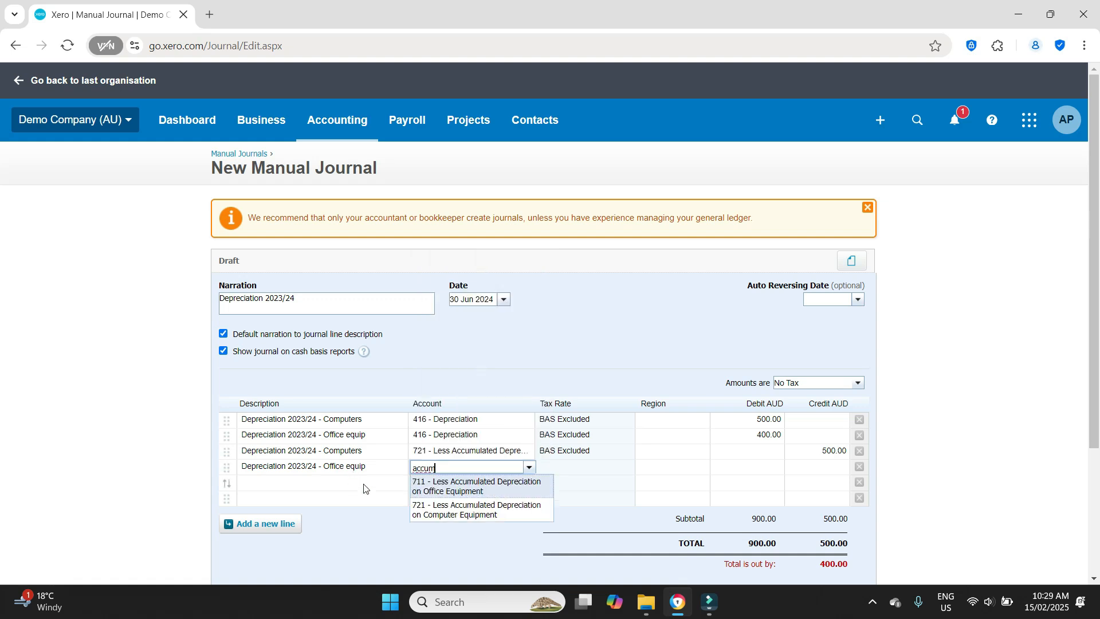
{"action": "left_click", "coordinate": [481, 487]}
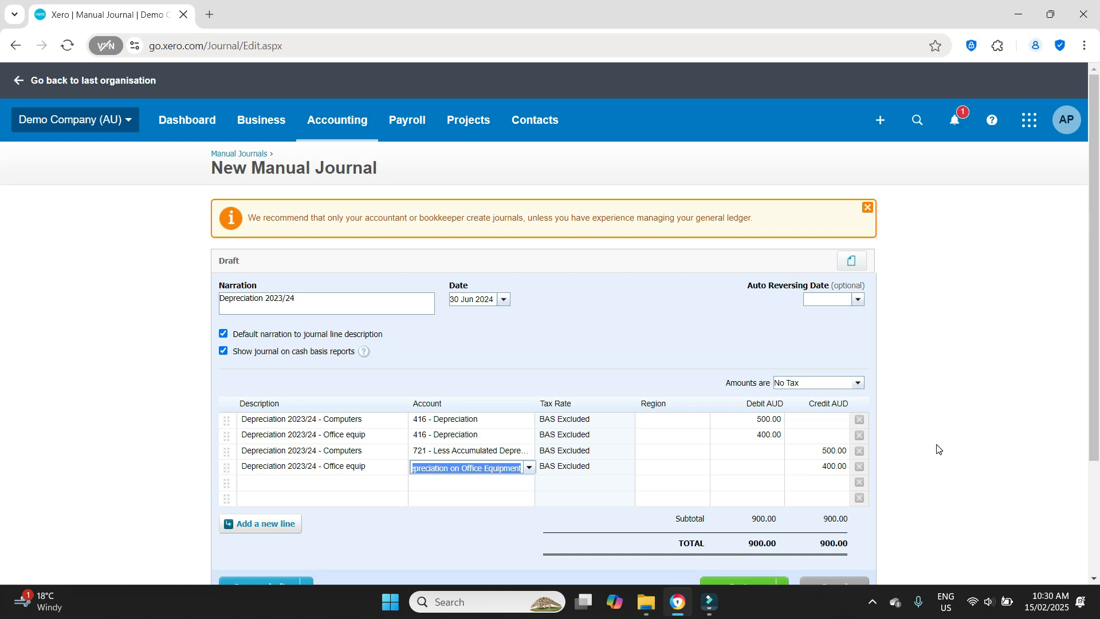
{"action": "scroll", "coordinate": [938, 449], "scroll_direction": "down", "scroll_amount": 1}
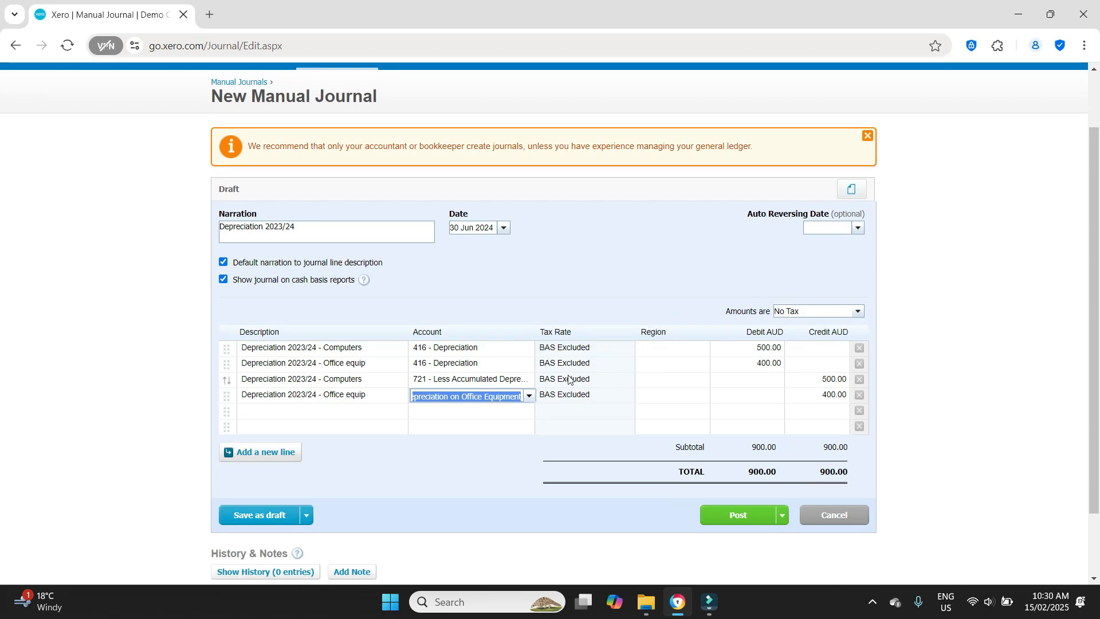
{"action": "left_click", "coordinate": [977, 433]}
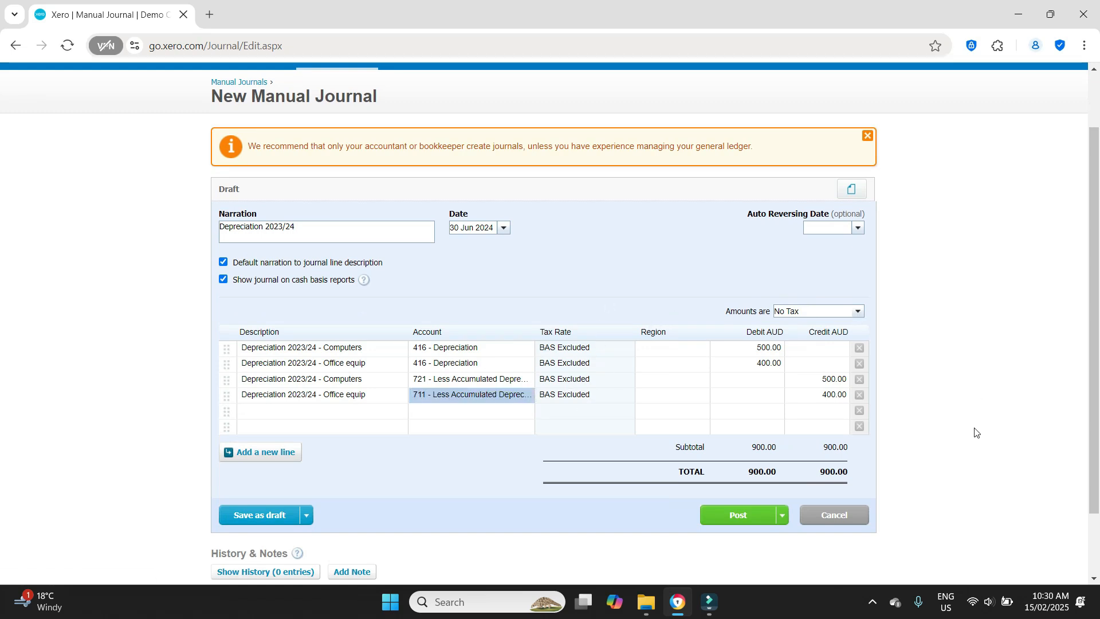
Post the manual journal and open the posted Depreciation 2023/24 journal dated 30 Jun 2024
{"action": "left_click", "coordinate": [741, 518]}
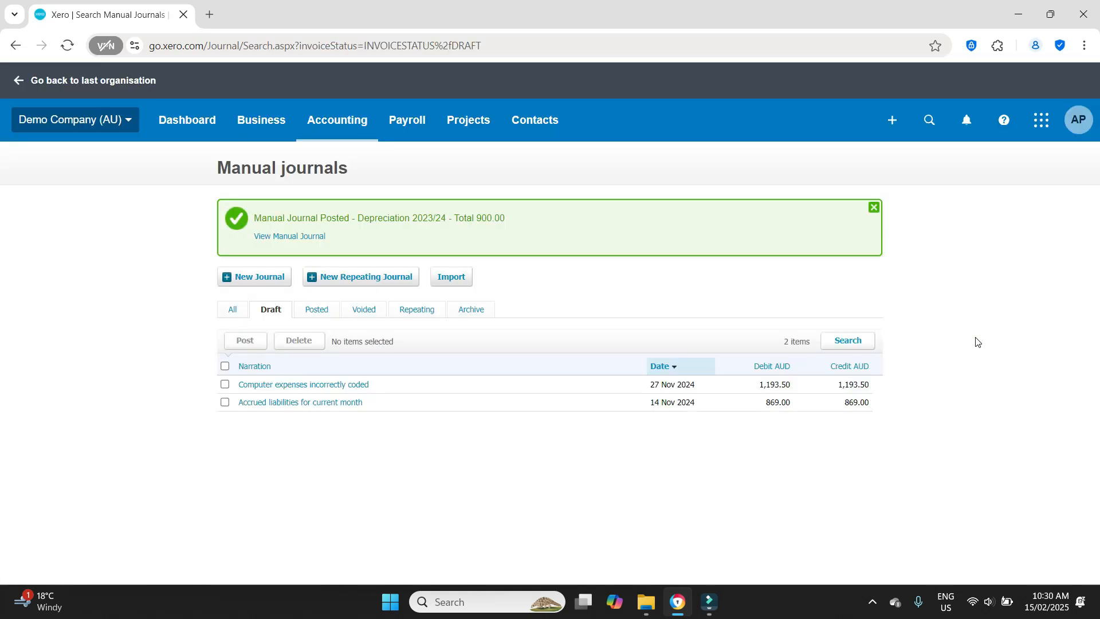
{"action": "left_click", "coordinate": [315, 314]}
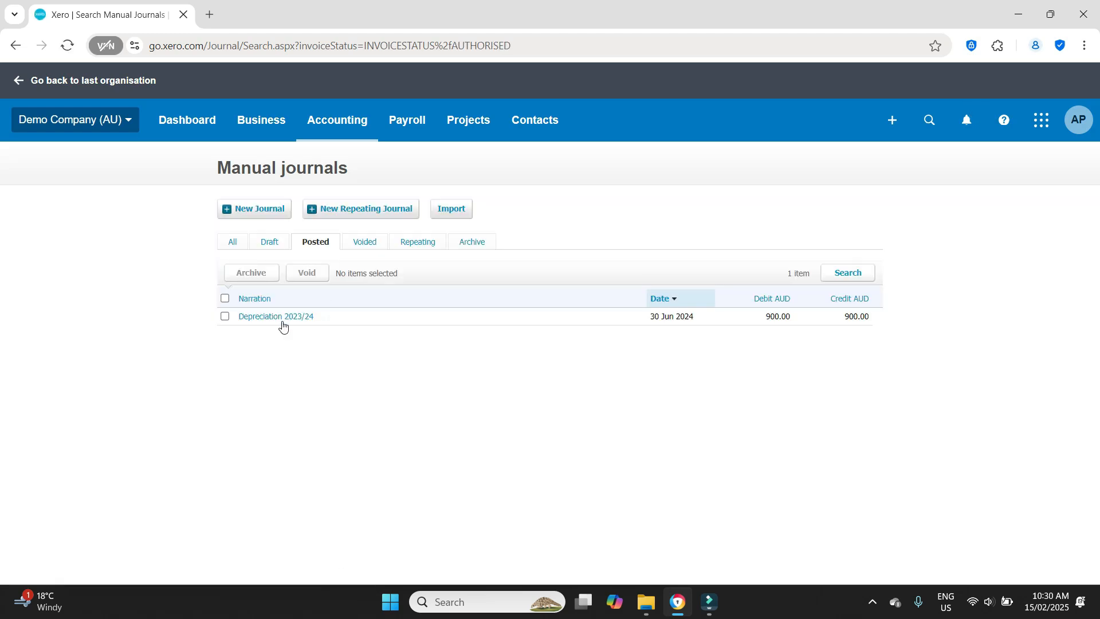
{"action": "left_click", "coordinate": [280, 317]}
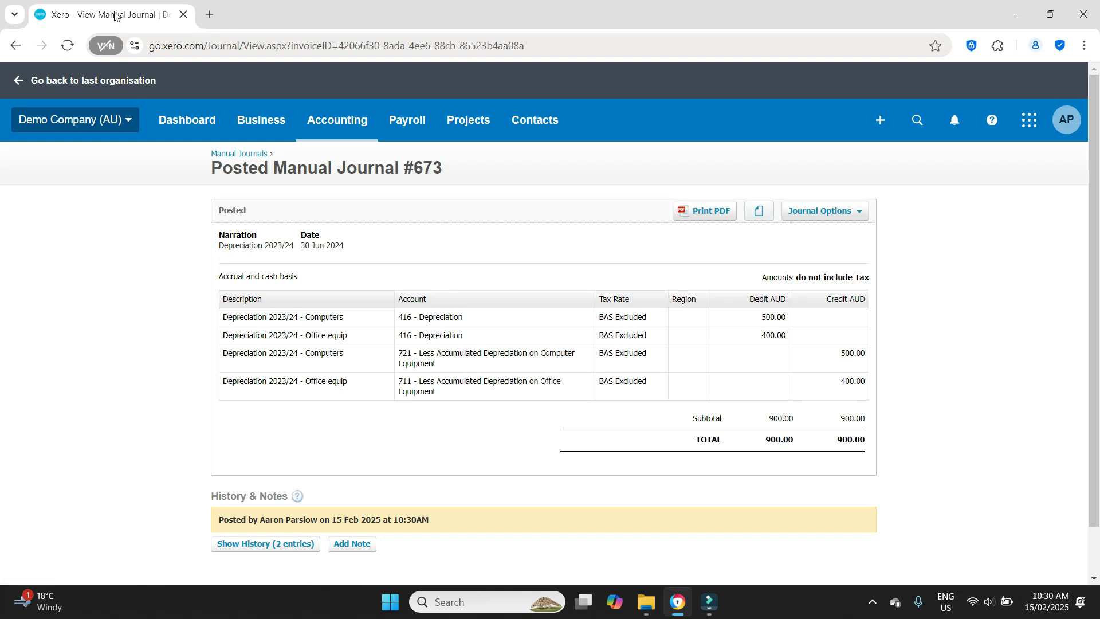
Open the Profit and Loss report in a duplicate of the browser tab, keeping the posted journal in the original one
{"action": "right_click", "coordinate": [114, 15]}
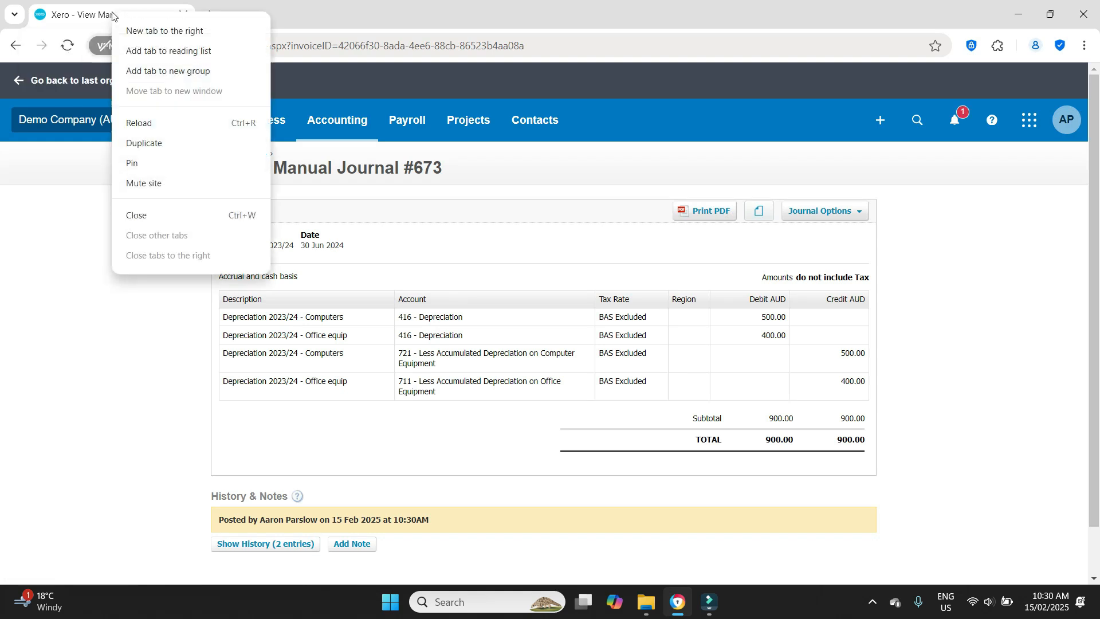
{"action": "left_click", "coordinate": [181, 145]}
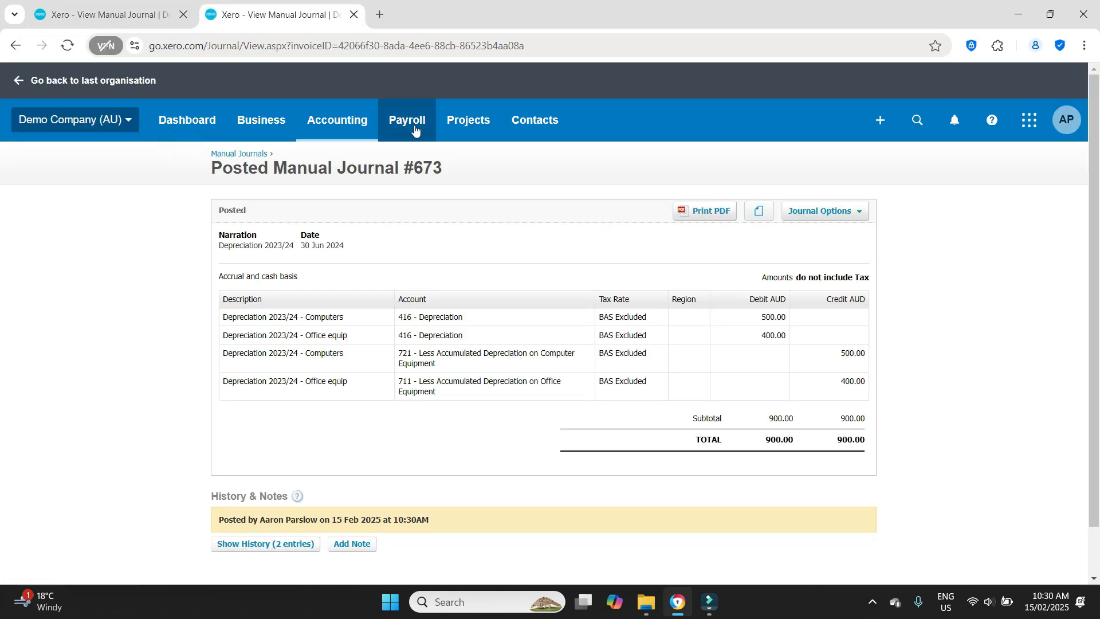
{"action": "left_click", "coordinate": [342, 123]}
{"action": "left_click", "coordinate": [385, 442]}
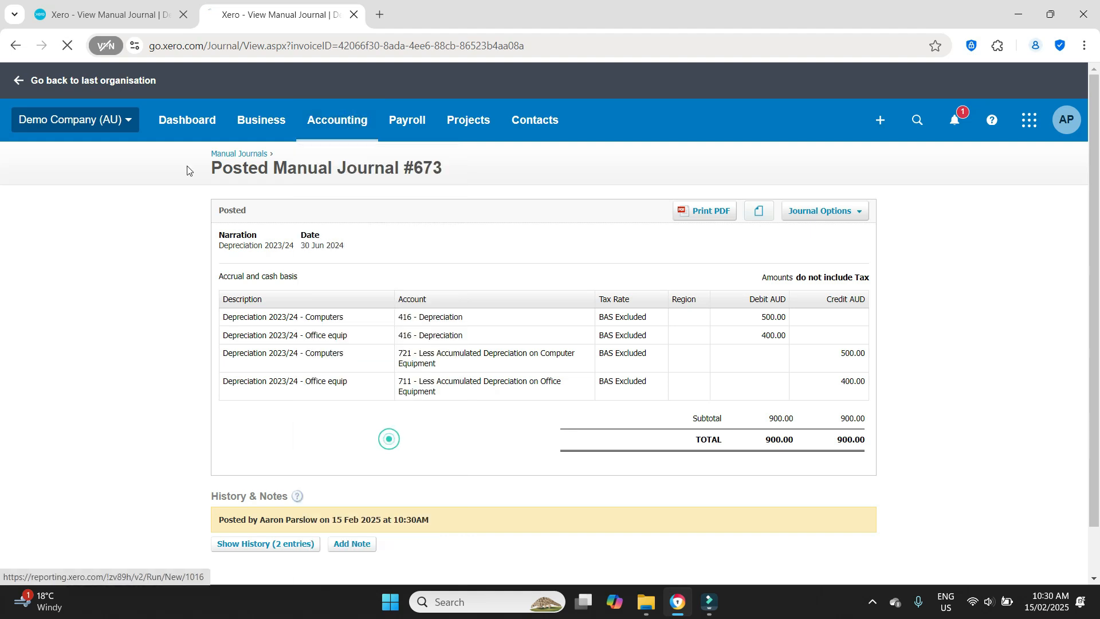
{"action": "key", "text": "ctrl+1"}
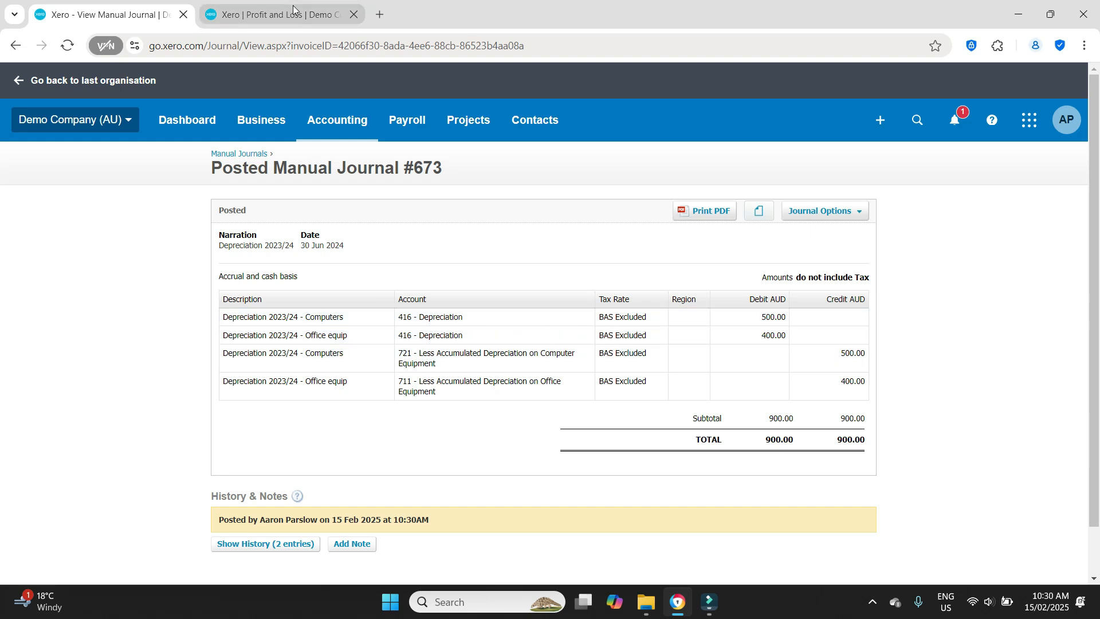
Run the Profit and Loss report for the last financial year, 1 Jul 2023 to 30 Jun 2024
{"action": "left_click", "coordinate": [269, 14]}
{"action": "left_click", "coordinate": [375, 243]}
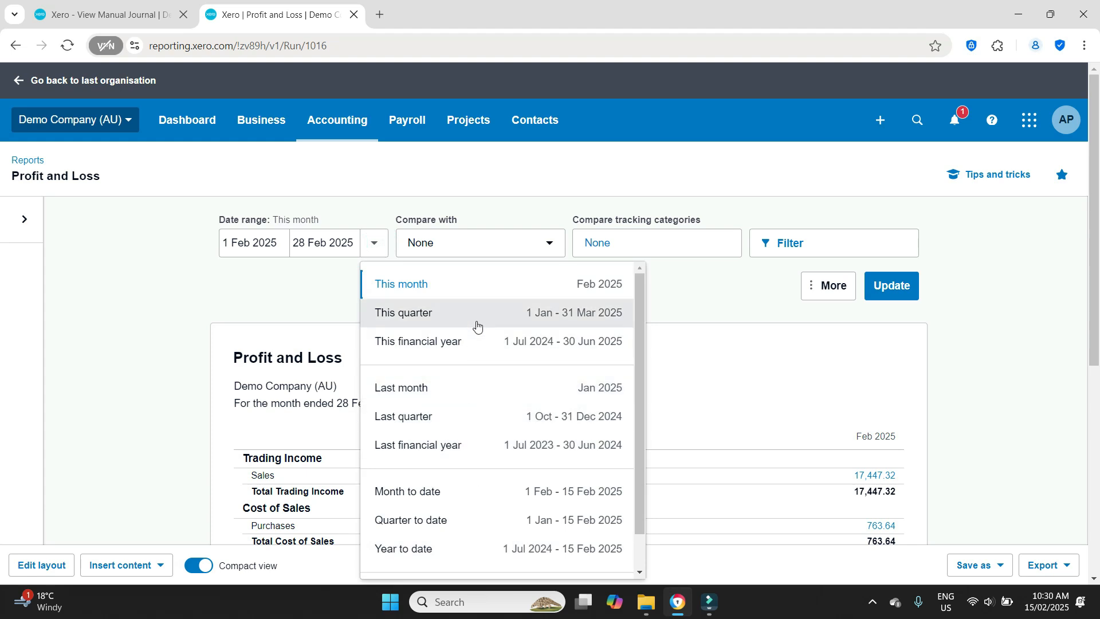
{"action": "left_click", "coordinate": [478, 443]}
{"action": "left_click", "coordinate": [900, 287]}
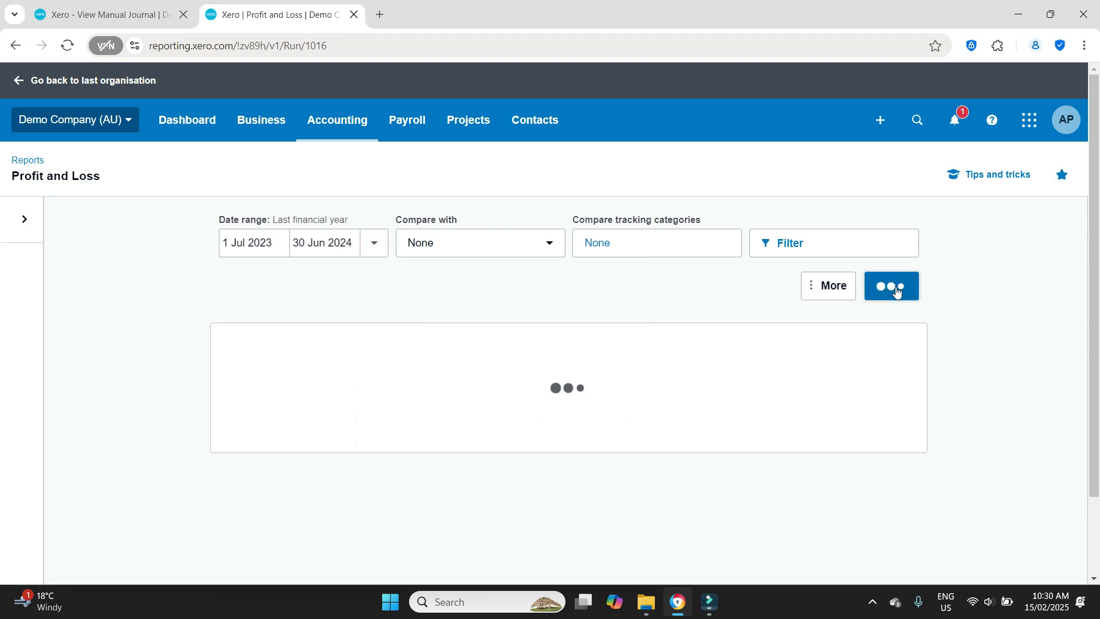
{"action": "scroll", "coordinate": [963, 296], "scroll_direction": "down", "scroll_amount": 2}
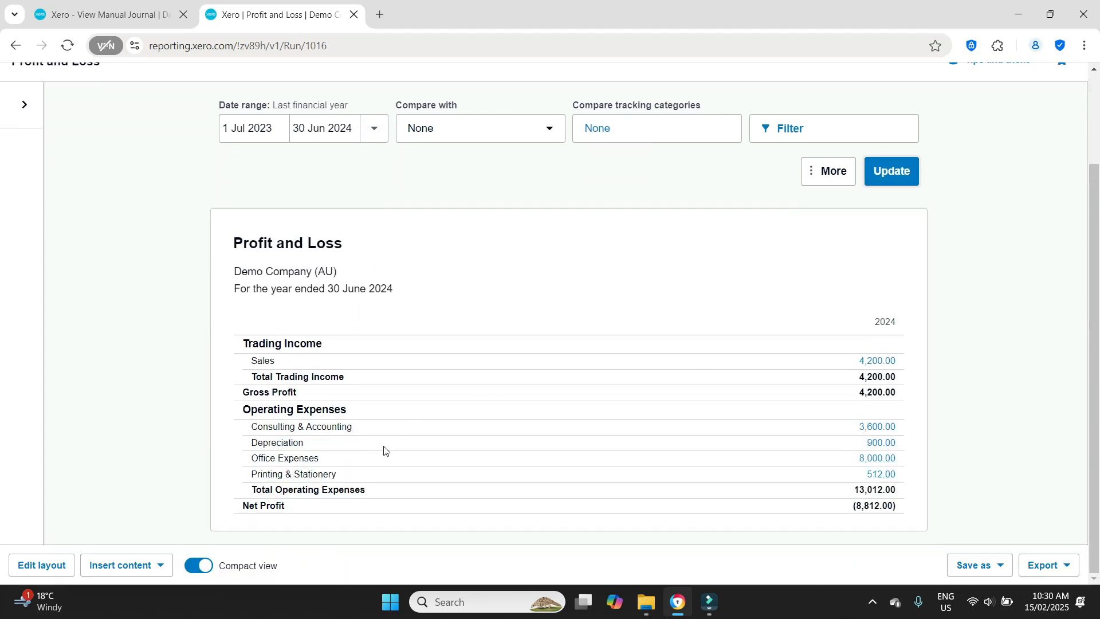
Examine the transactions behind the report's Depreciation amount and compare them with the posted manual journal
{"action": "right_click", "coordinate": [880, 448]}
{"action": "key", "text": "Escape"}
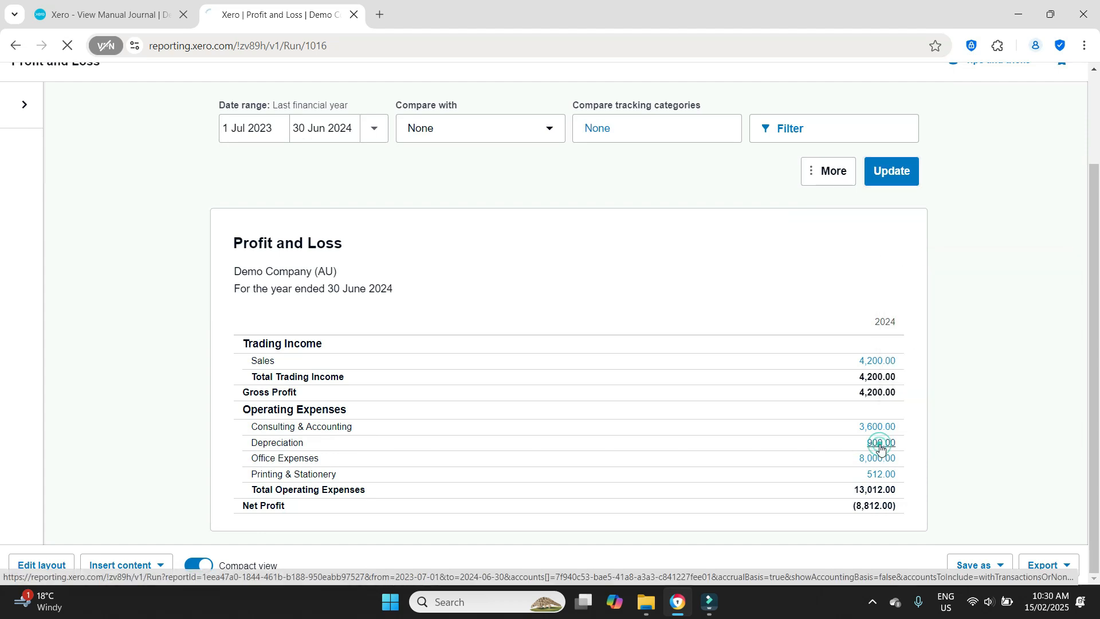
{"action": "left_click", "coordinate": [875, 443]}
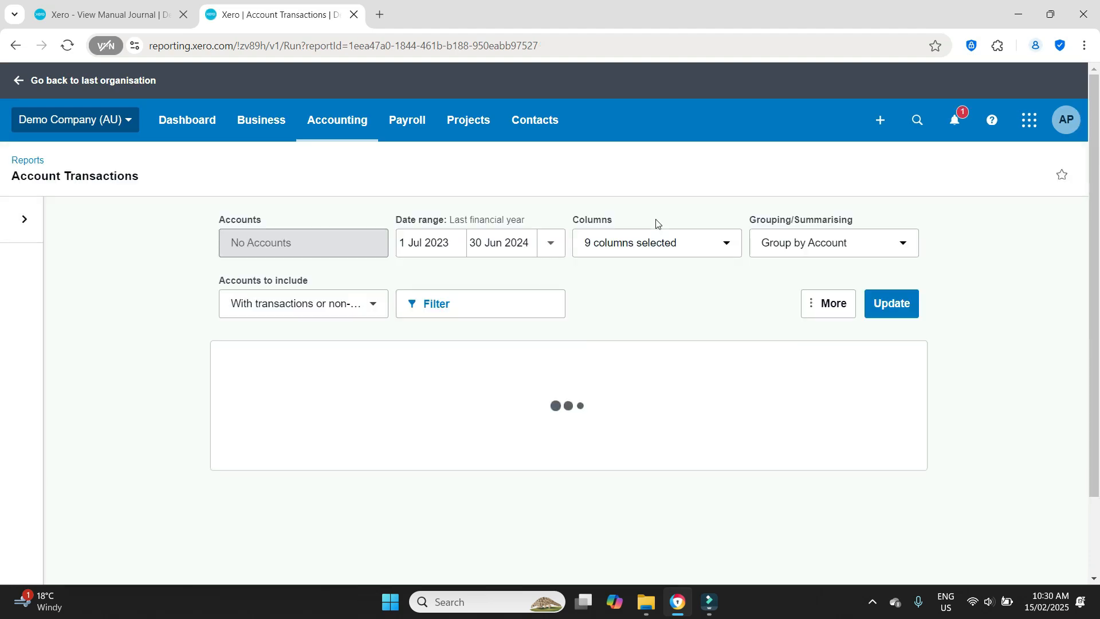
{"action": "scroll", "coordinate": [651, 295], "scroll_direction": "down", "scroll_amount": 2}
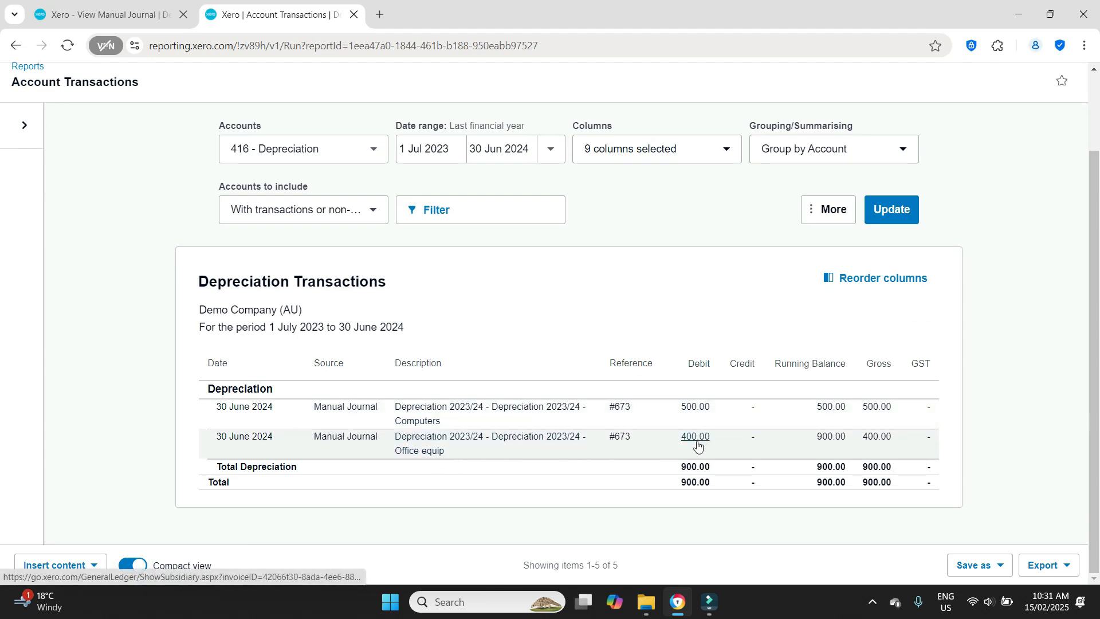
{"action": "left_click", "coordinate": [94, 3]}
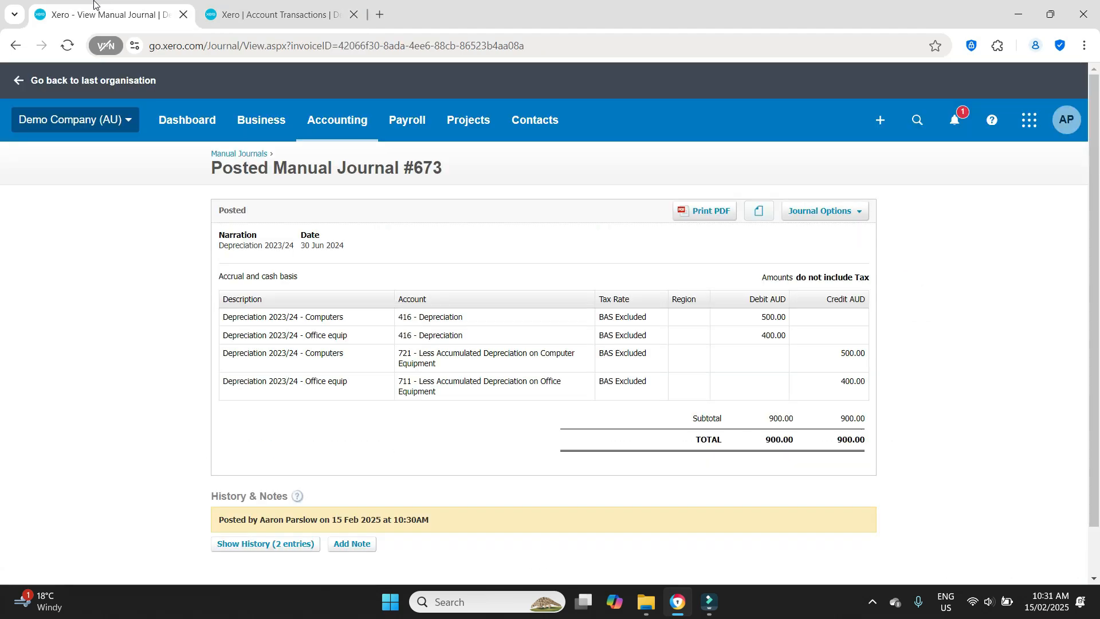
{"action": "left_click", "coordinate": [240, 8]}
Open the Balance Sheet as at 30 Jun 2024 and compare its accumulated depreciation lines with the posted journal
{"action": "left_click", "coordinate": [338, 120]}
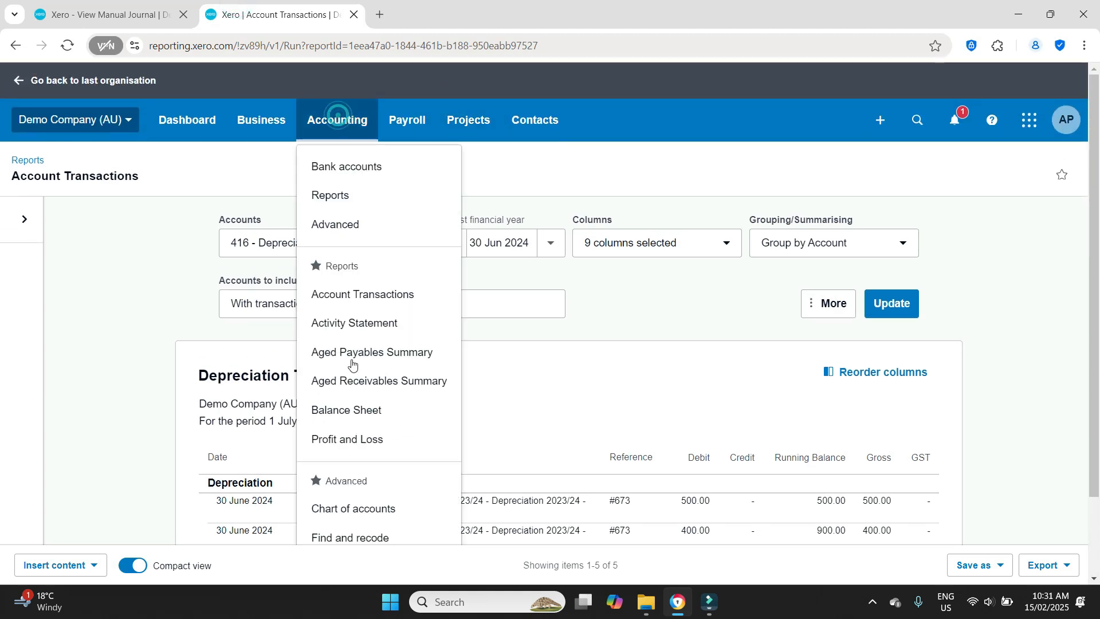
{"action": "left_click", "coordinate": [373, 408]}
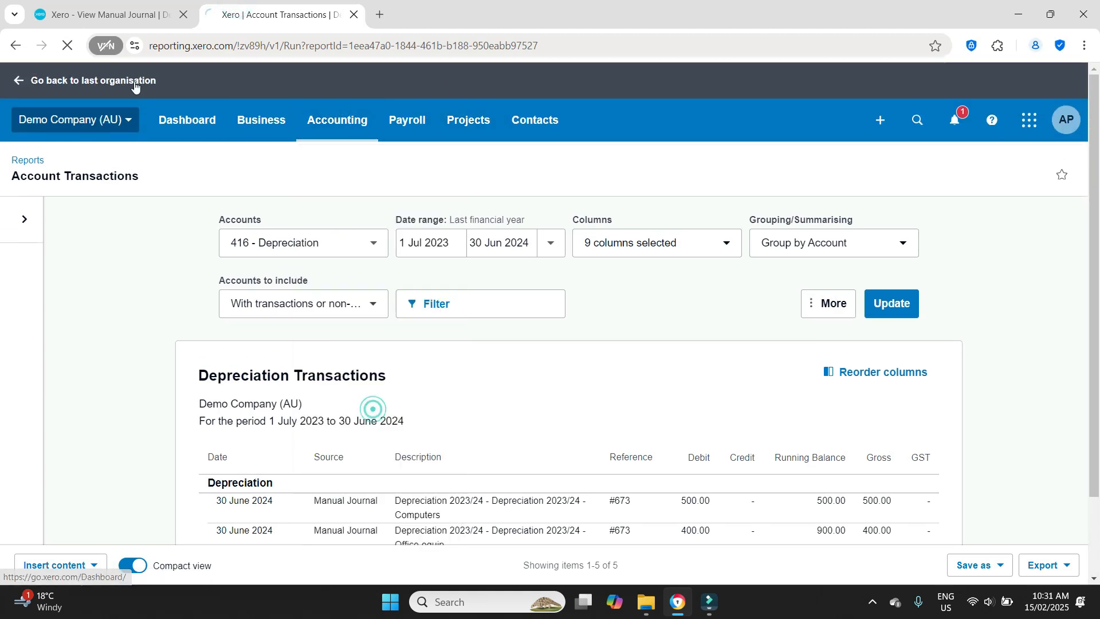
{"action": "left_click", "coordinate": [114, 12]}
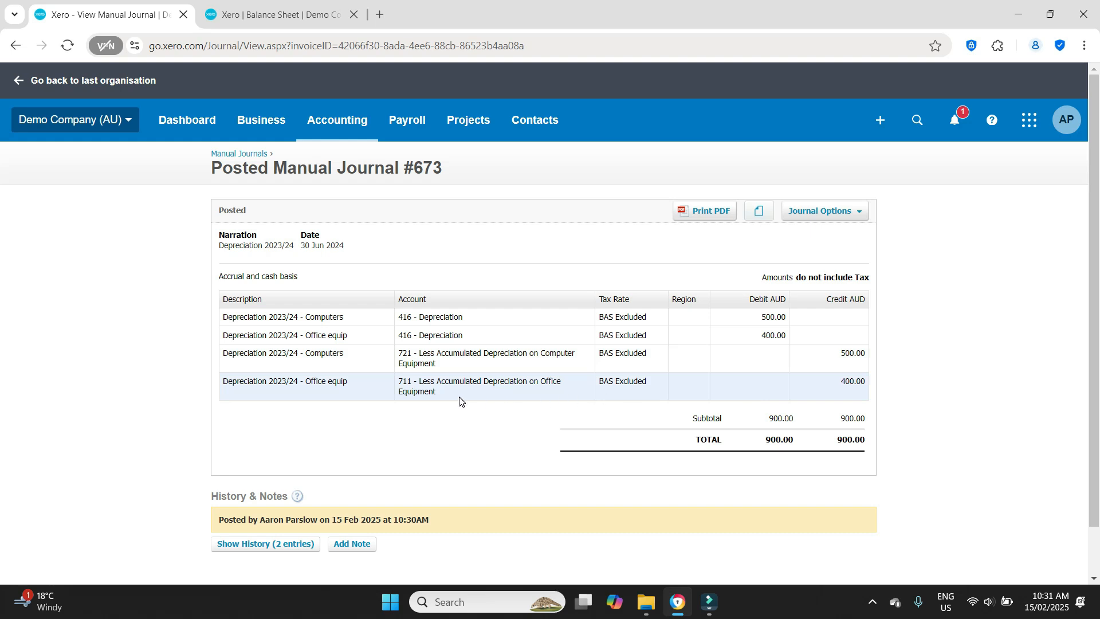
{"action": "left_click", "coordinate": [276, 15]}
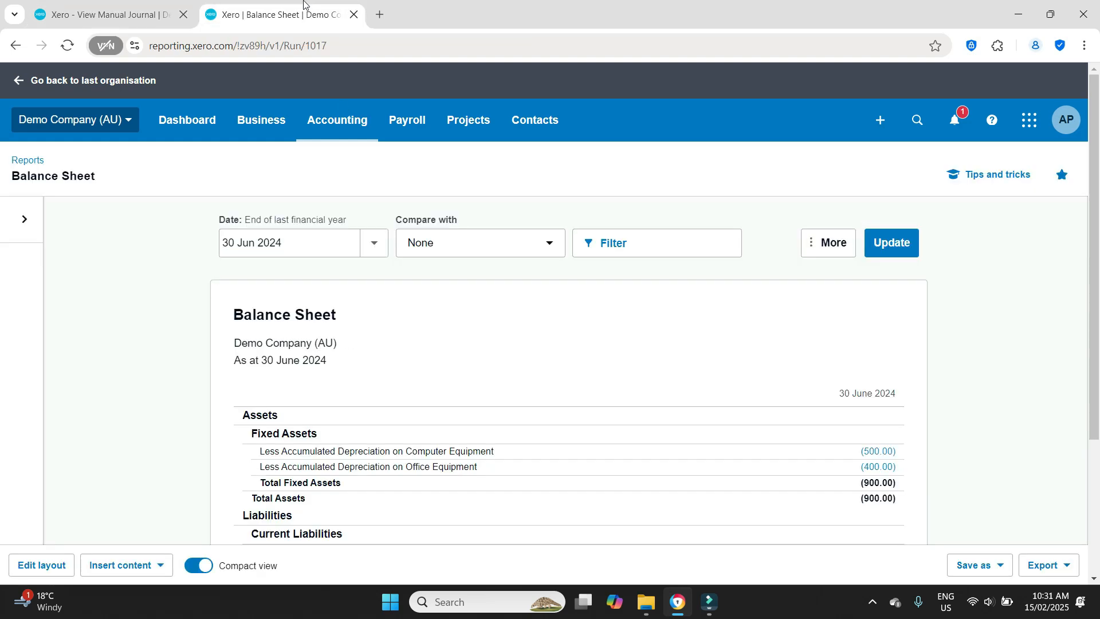
{"action": "scroll", "coordinate": [552, 340], "scroll_direction": "down", "scroll_amount": 3}
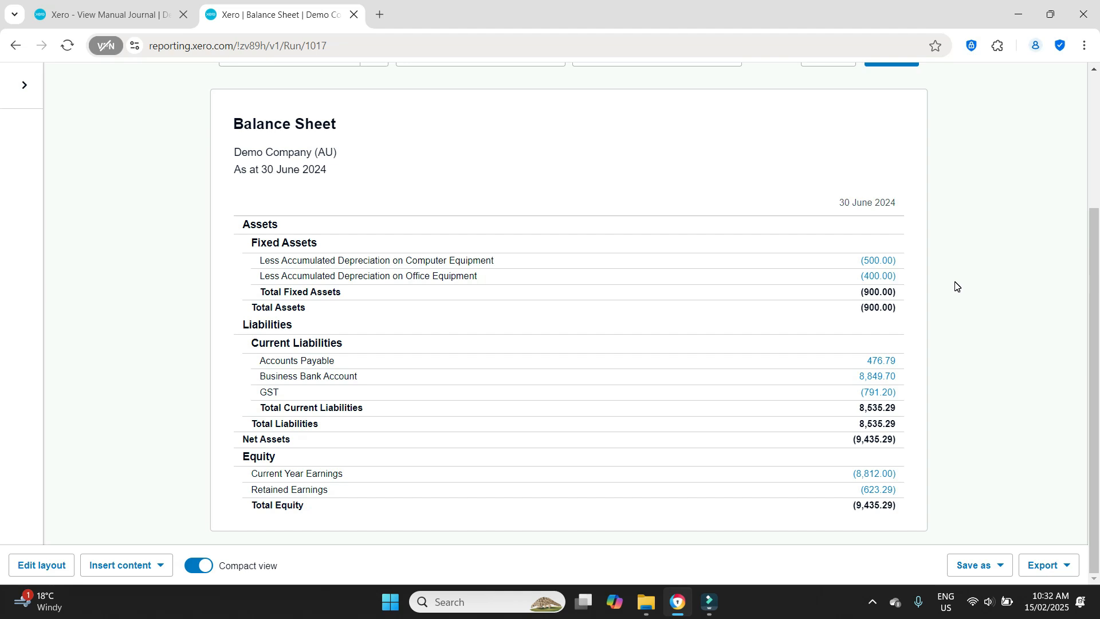
Review the details and book value fields of the new fixed asset form
{"action": "left_click", "coordinate": [369, 373]}
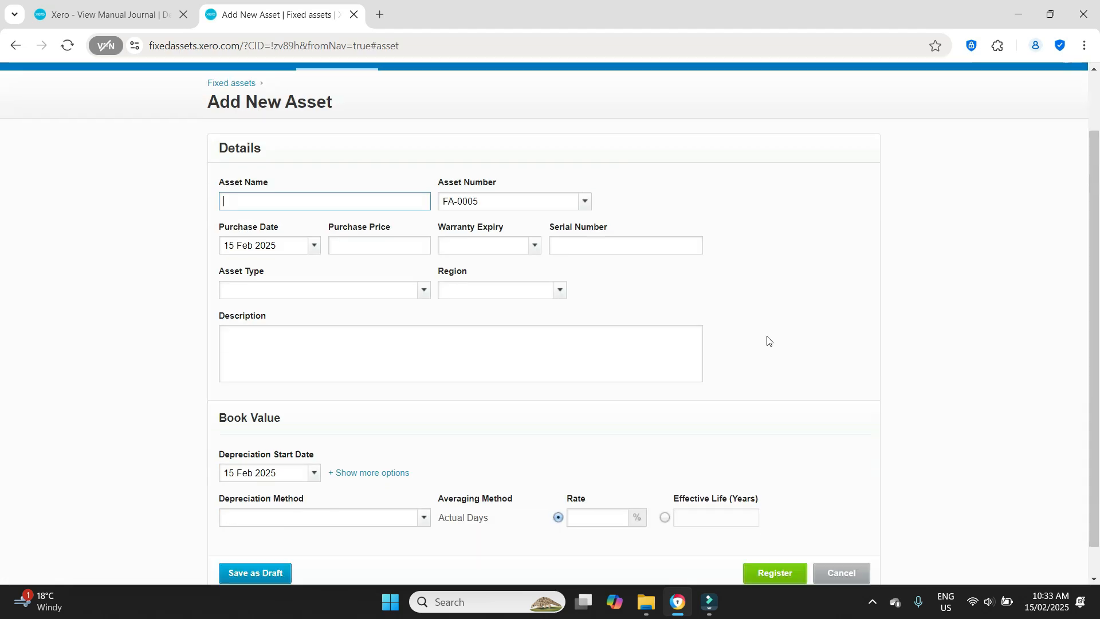
{"action": "scroll", "coordinate": [510, 241], "scroll_direction": "down", "scroll_amount": 1}
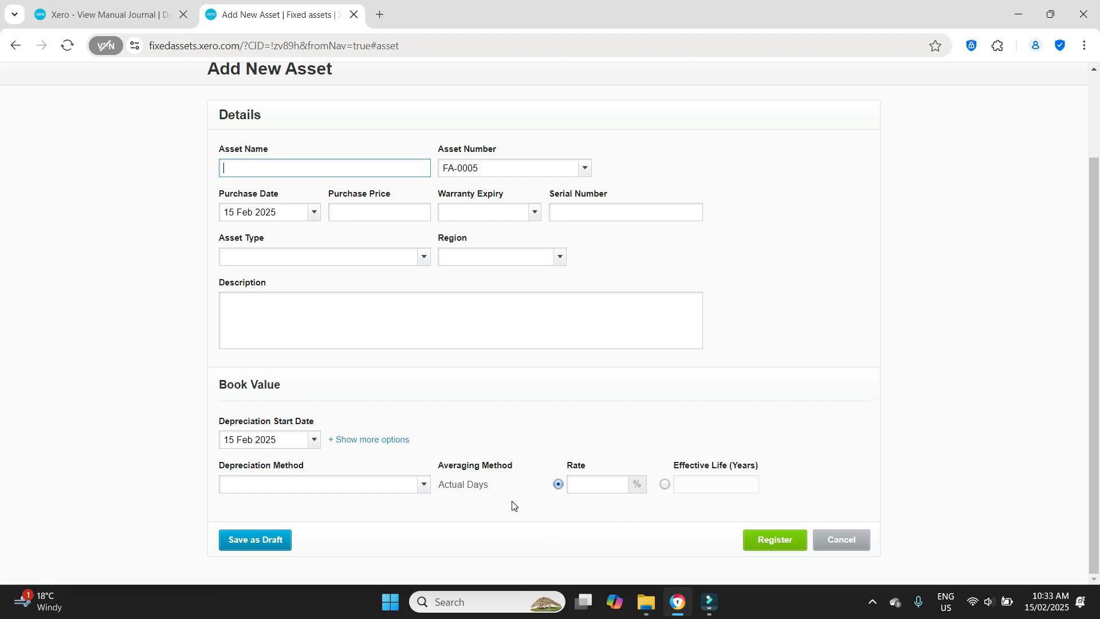
Leave the new asset form without saving and open the manual journals list
{"action": "key", "text": "alt+Left"}
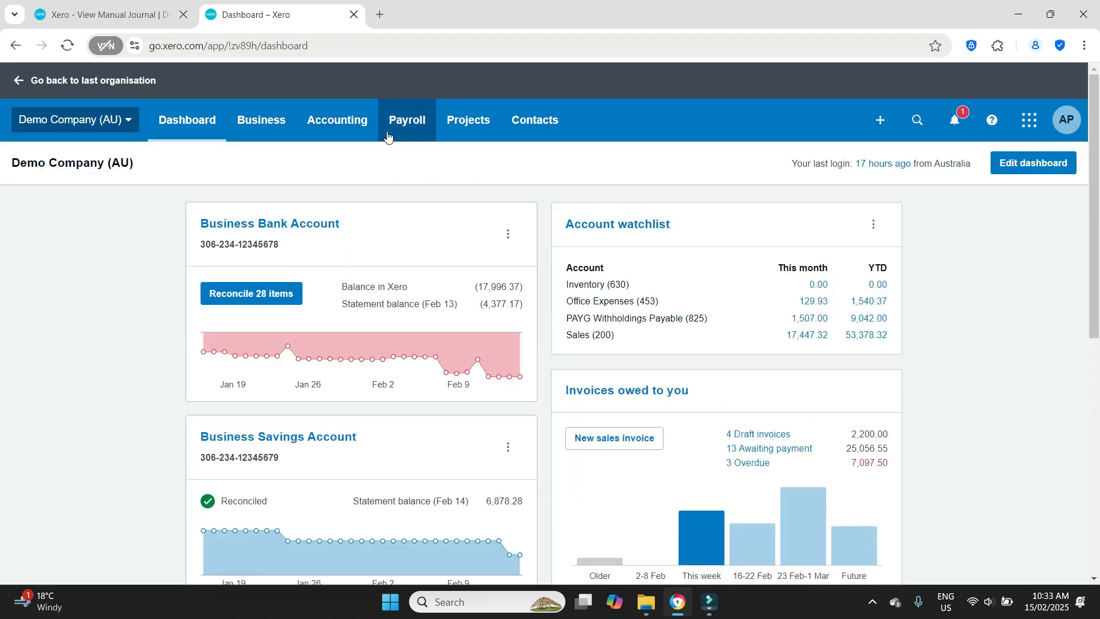
{"action": "left_click", "coordinate": [337, 120]}
{"action": "scroll", "coordinate": [351, 533], "scroll_direction": "down", "scroll_amount": 4}
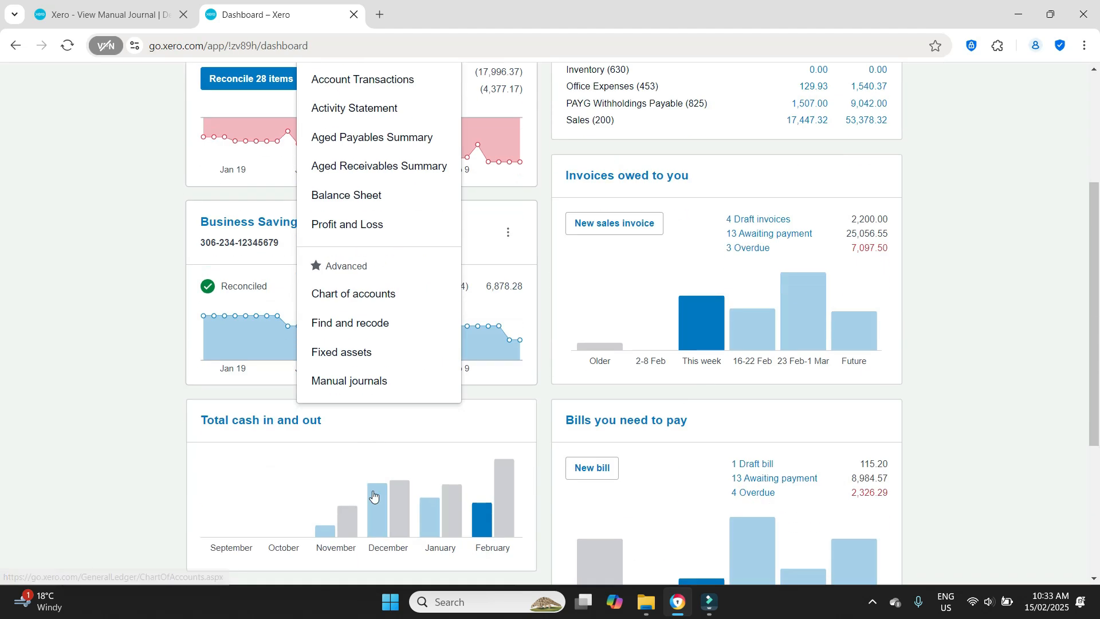
{"action": "left_click", "coordinate": [363, 377]}
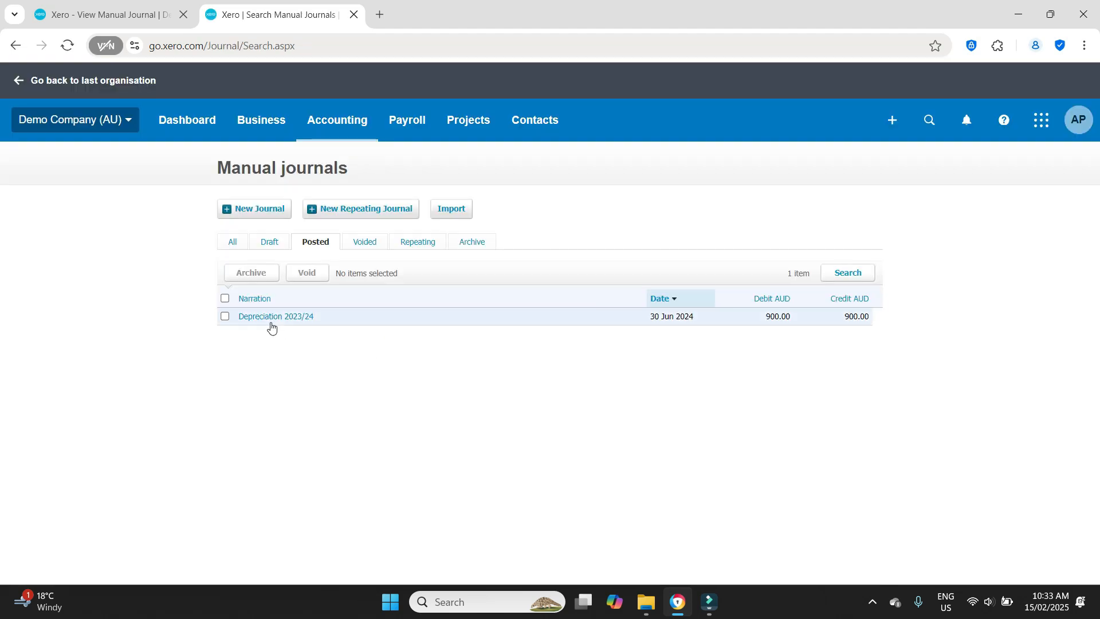